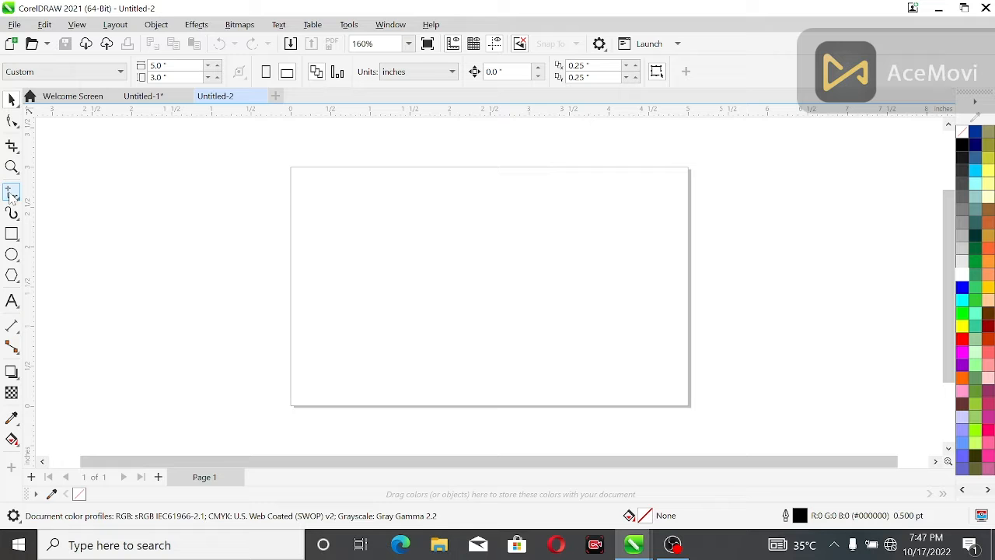
pyautogui.click(11, 194)
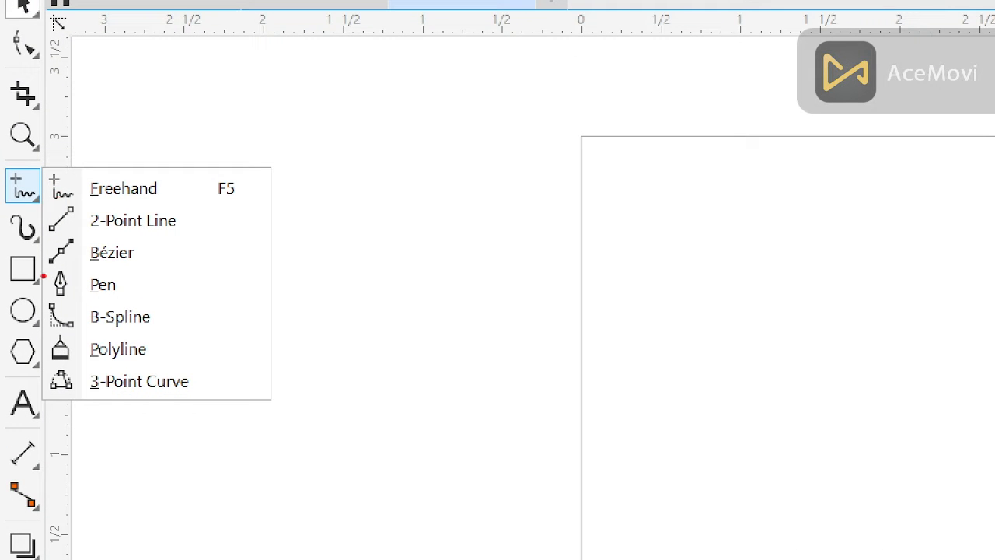
pyautogui.moveTo(44, 266)
pyautogui.mouseDown()
pyautogui.moveTo(64, 306)
pyautogui.moveTo(112, 316)
pyautogui.mouseUp()
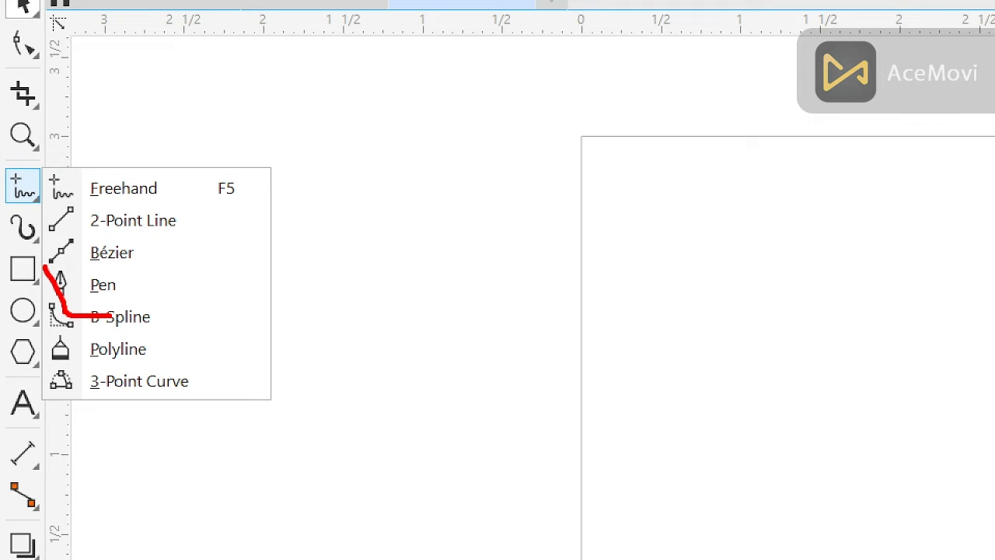
pyautogui.moveTo(189, 257); pyautogui.dragTo(29, 312)
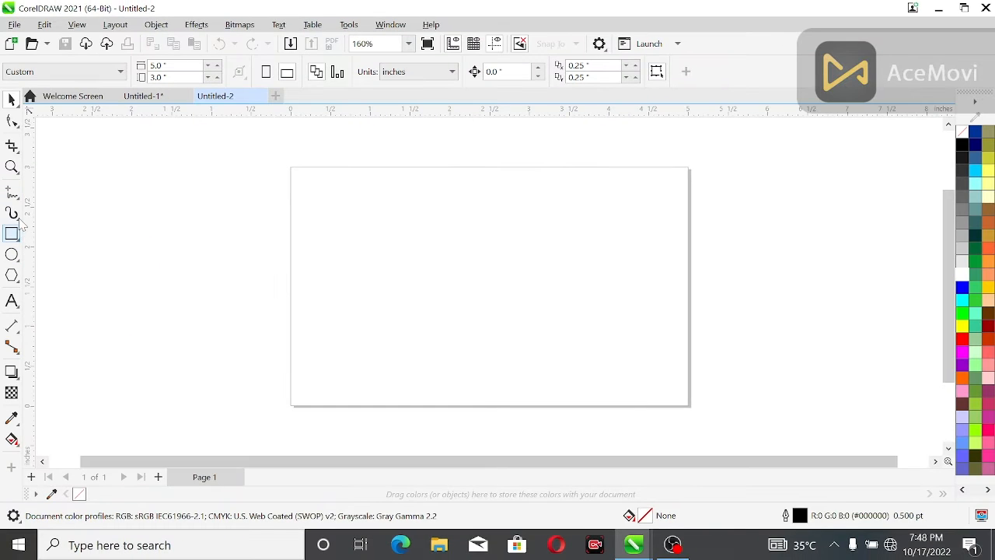
# - Draw an open S-shaped curve with the Pen tool for the bird's belly and neck, about 4.06 inches wide and 1.64 inches high
pyautogui.click(20, 201)
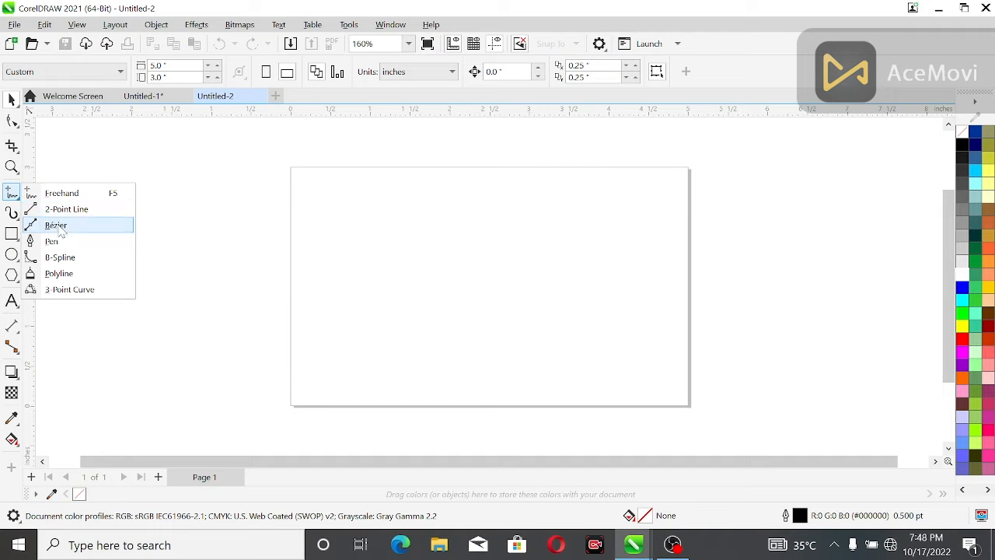
pyautogui.click(52, 241)
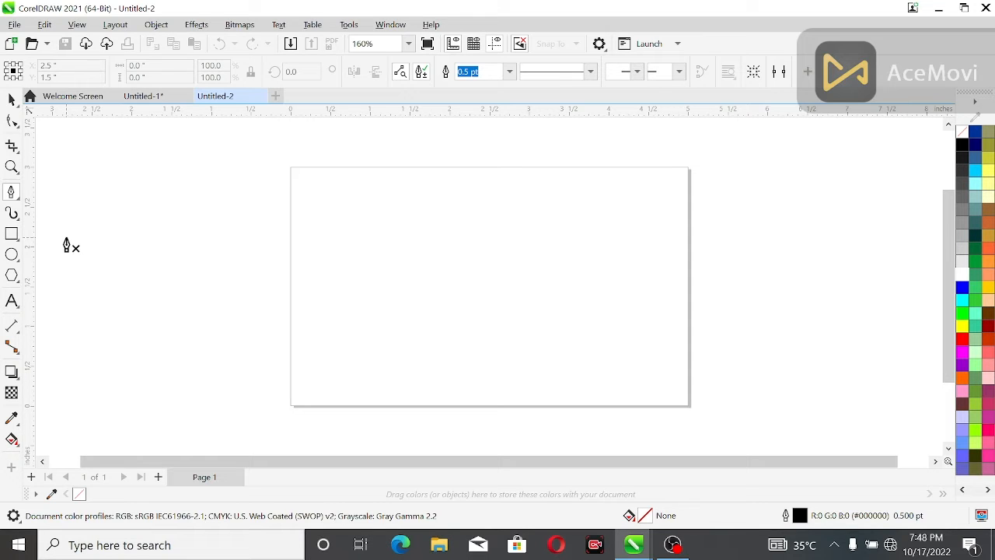
pyautogui.doubleClick(617, 271)
pyautogui.click(644, 289)
pyautogui.moveTo(567, 300); pyautogui.dragTo(530, 347)
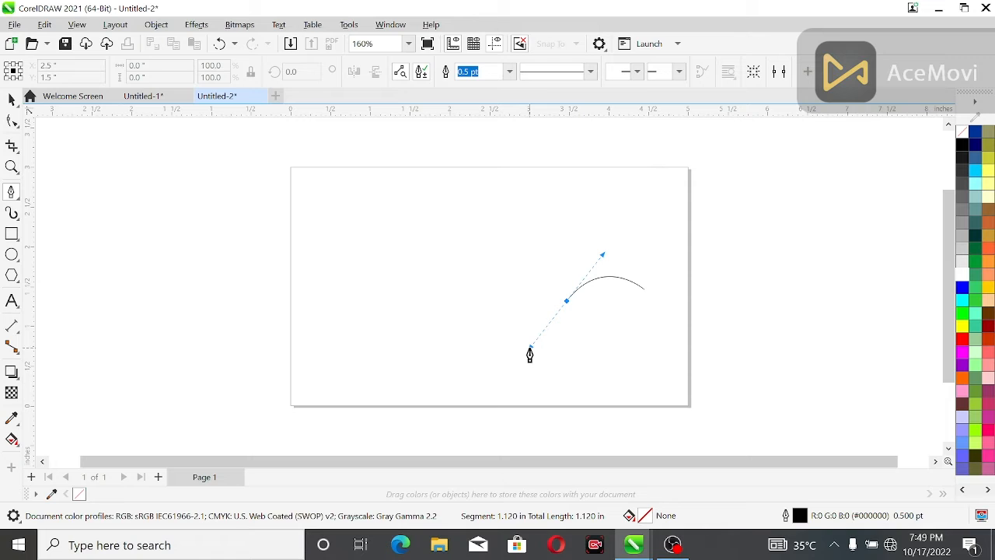
pyautogui.moveTo(530, 346); pyautogui.dragTo(541, 353)
pyautogui.moveTo(541, 352); pyautogui.dragTo(541, 353)
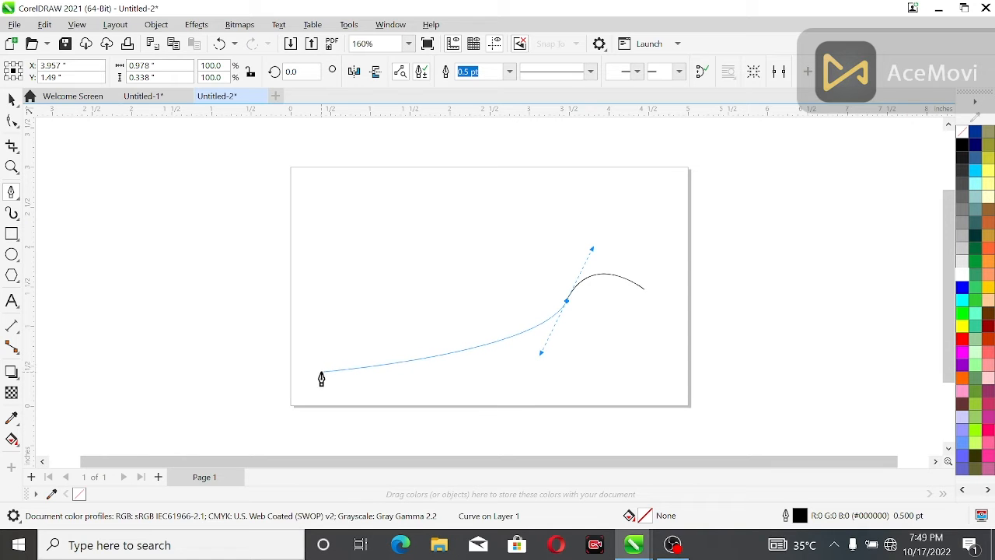
pyautogui.moveTo(321, 374); pyautogui.dragTo(152, 293)
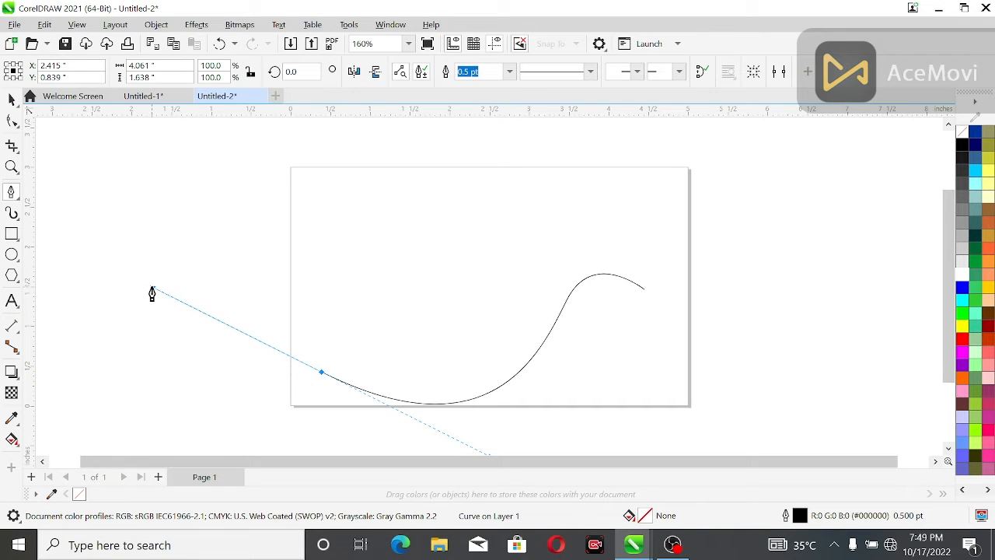
pyautogui.doubleClick(322, 375)
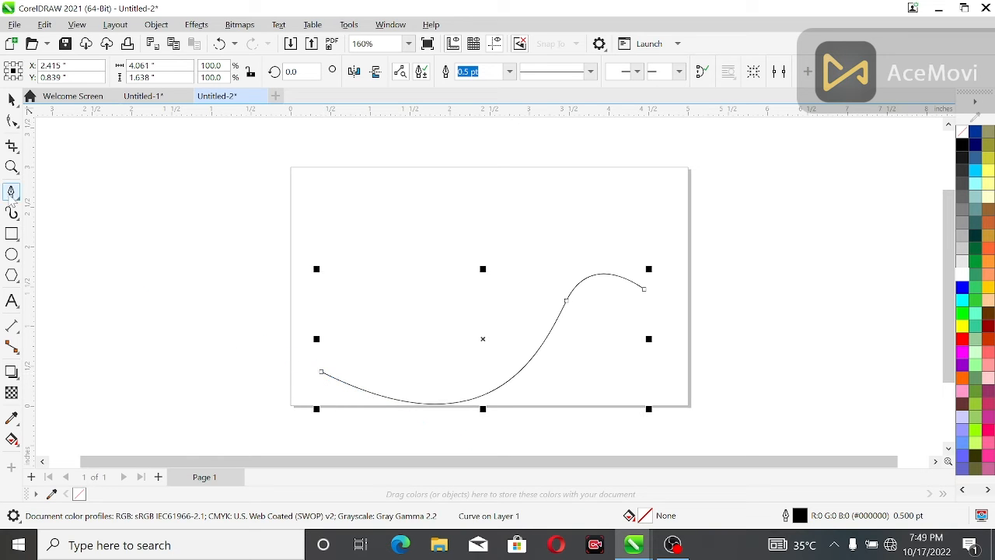
# - Draw straight Freehand segments from the curve's tail end to outline the tail and the tall pointed wing, about 2.56 by 2.04 inches
pyautogui.click(17, 198)
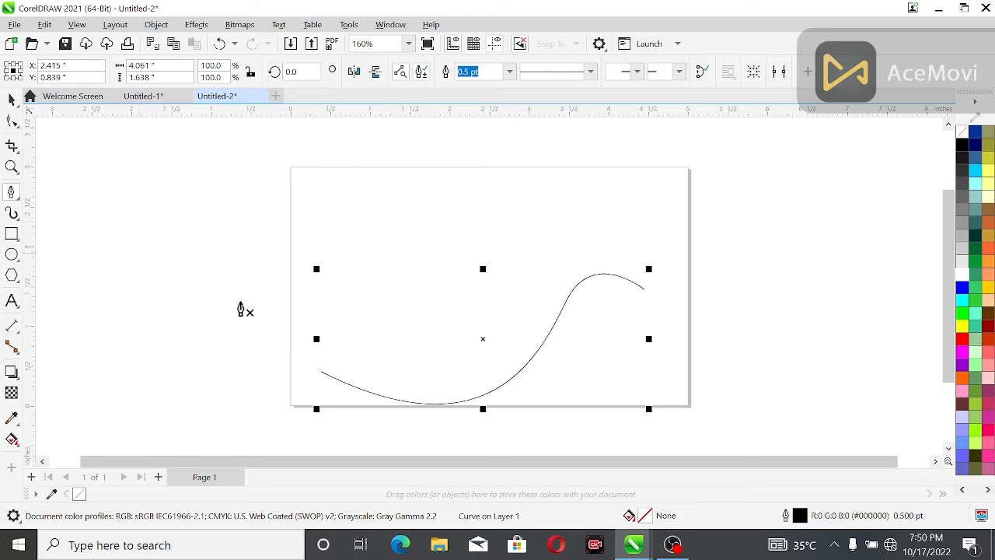
pyautogui.click(13, 194)
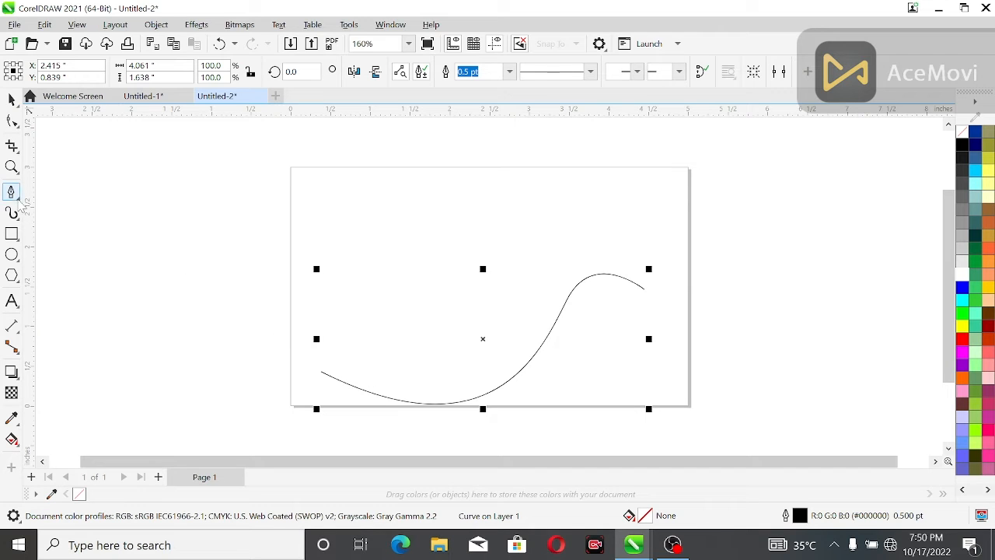
pyautogui.click(49, 196)
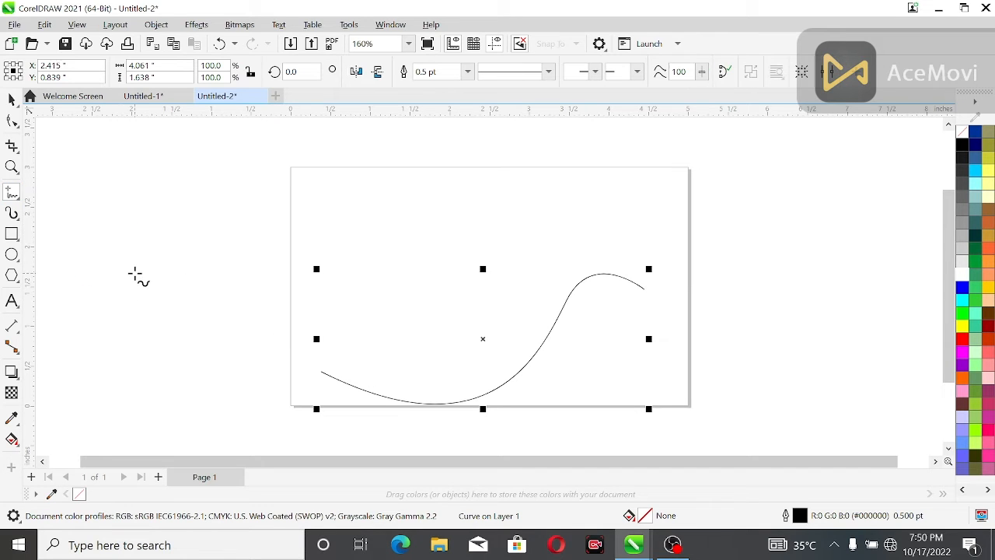
pyautogui.click(320, 369)
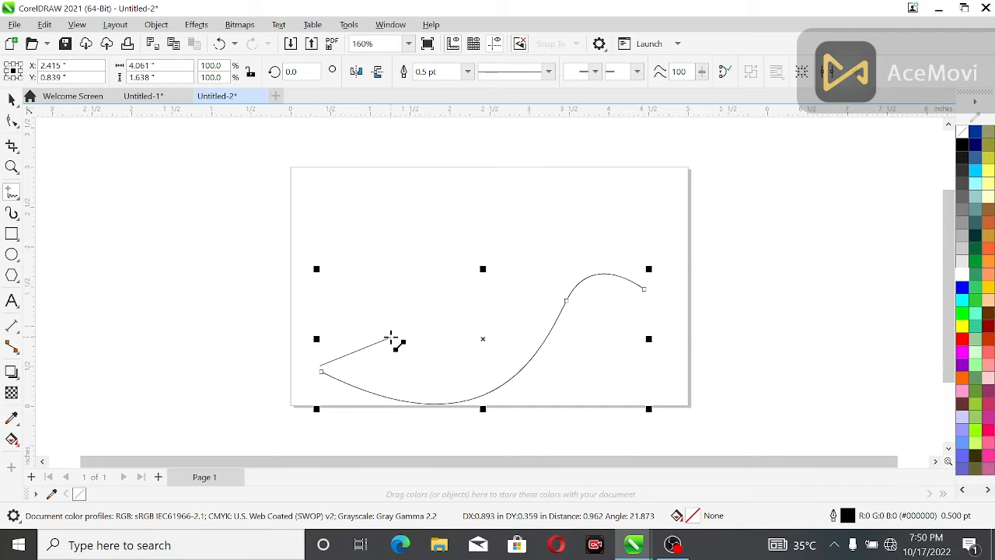
pyautogui.click(390, 336)
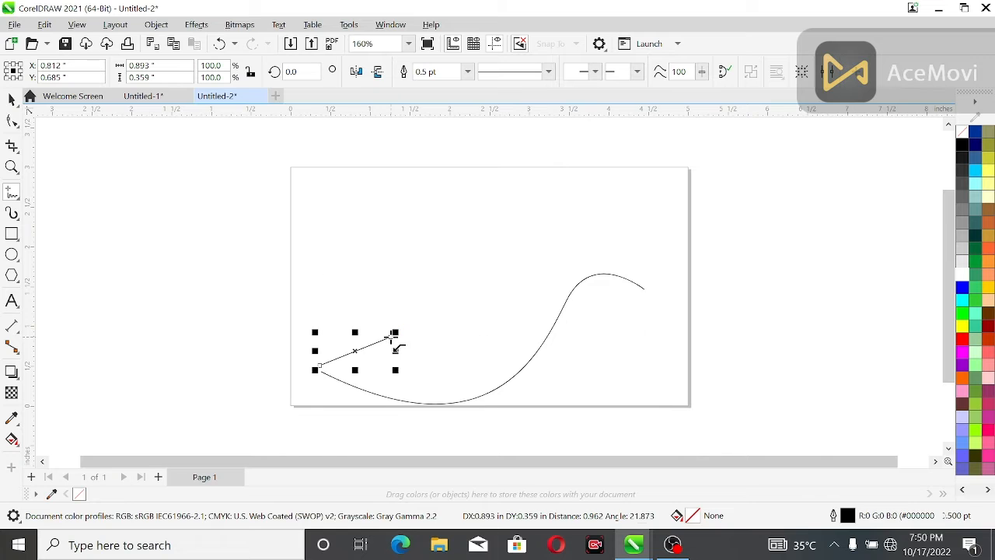
pyautogui.click(360, 203)
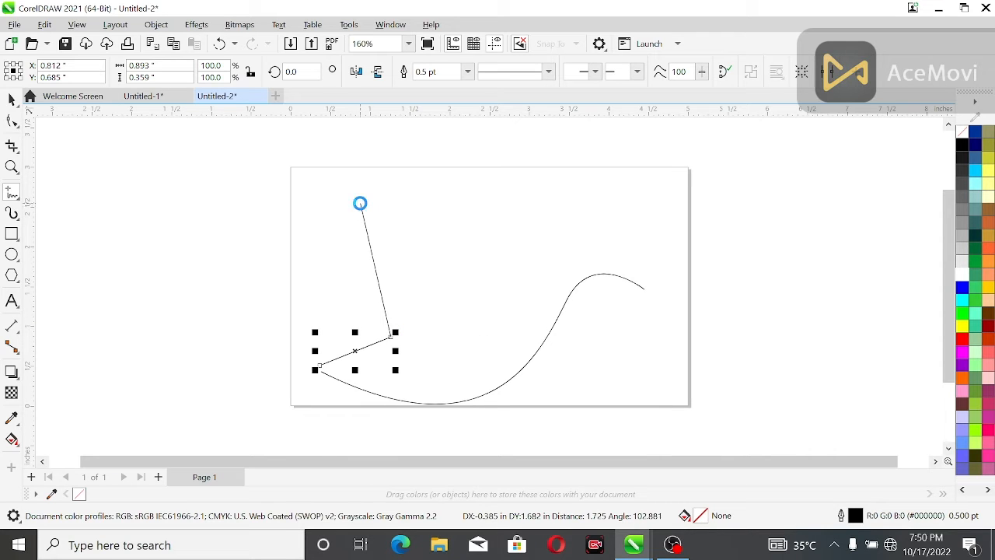
pyautogui.click(523, 326)
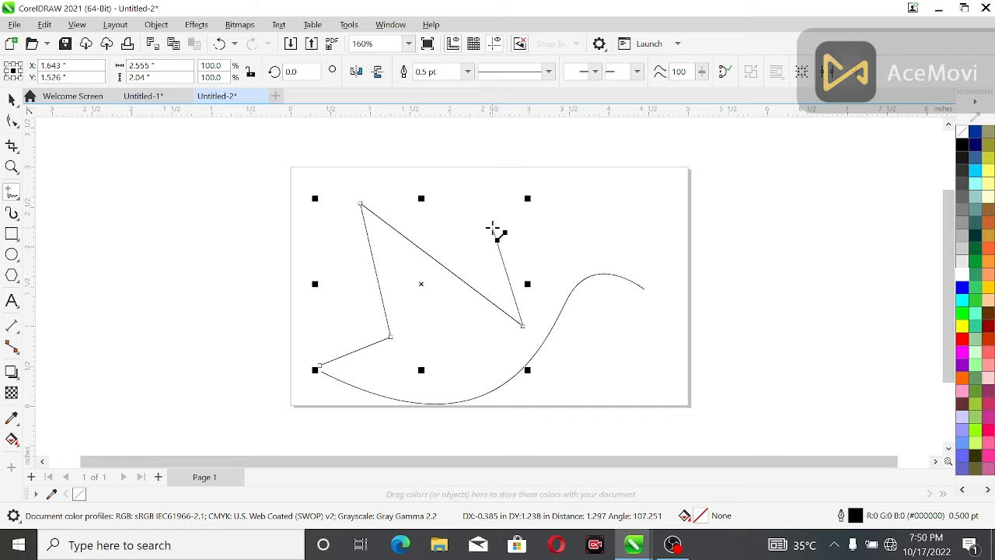
# - Continue the straight-line outline through the small wing and the head to the beak end of the curve, about 4.07 inches wide overall
pyautogui.click(493, 229)
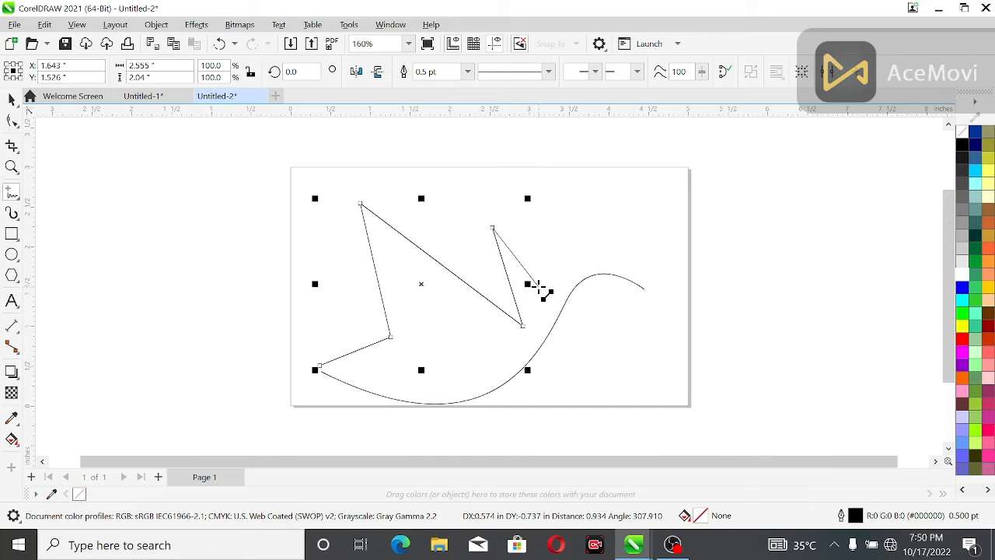
pyautogui.click(542, 284)
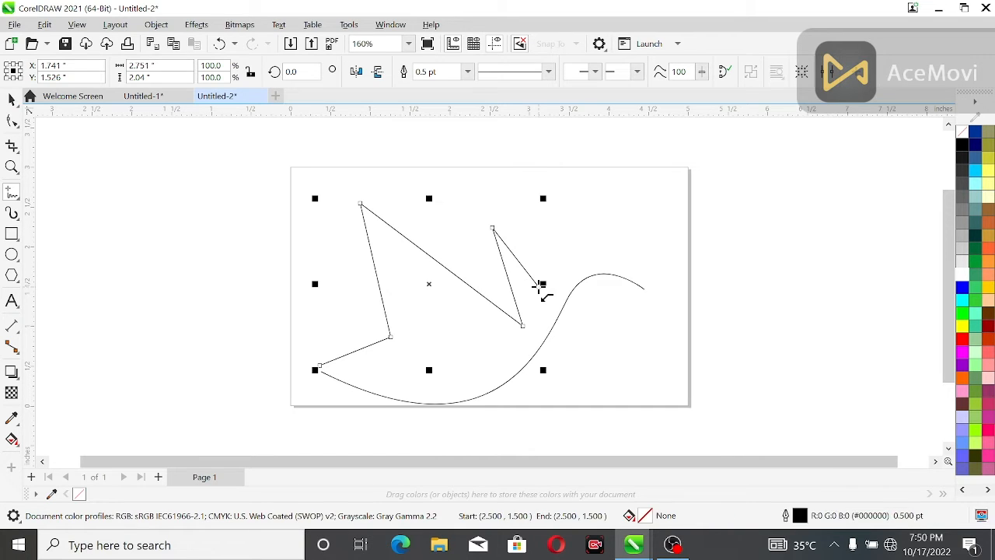
pyautogui.click(622, 256)
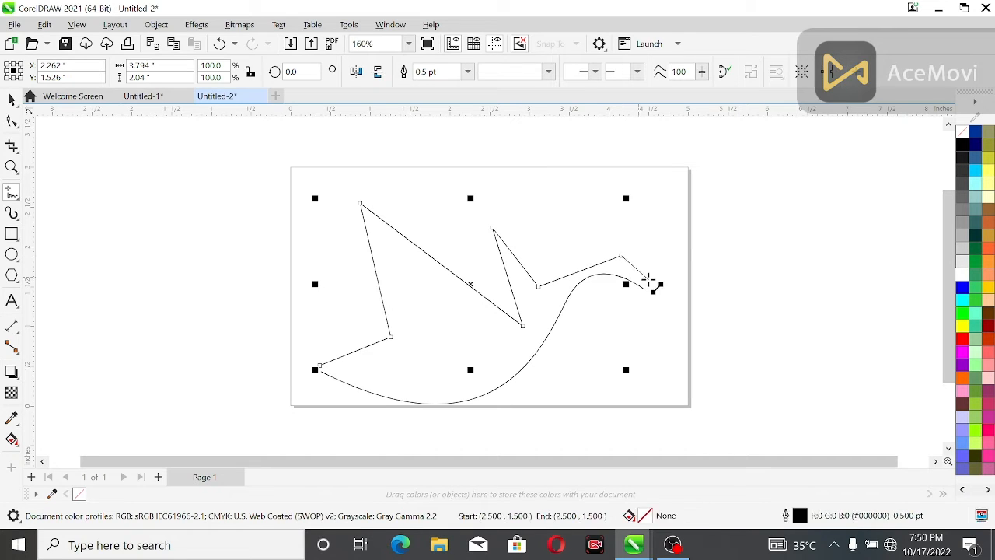
pyautogui.click(644, 286)
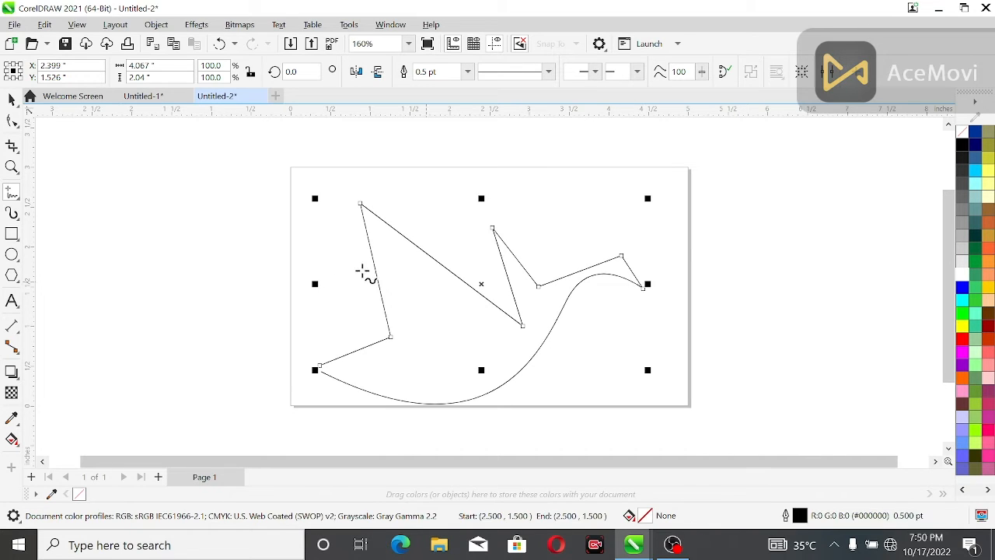
# - Select the straight-line outline together with the belly curve and combine them into one object
pyautogui.click(12, 100)
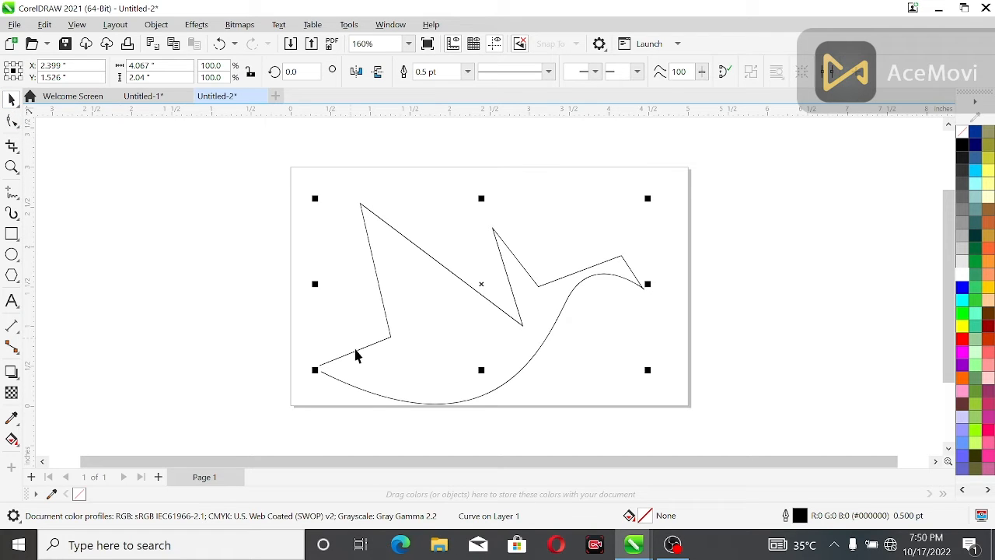
pyautogui.keyDown('shift'); pyautogui.click(368, 393); pyautogui.keyUp('shift')
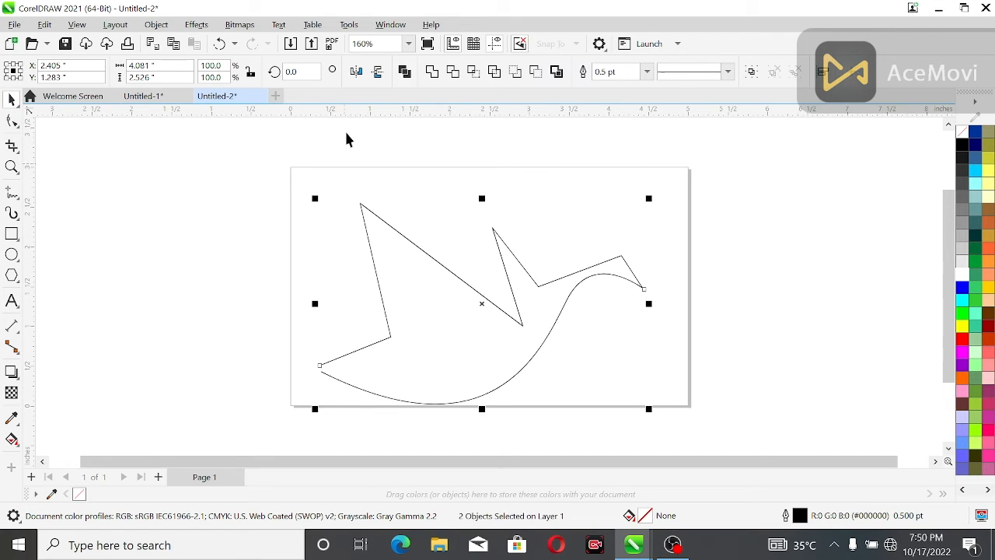
pyautogui.click(404, 72)
# - Join the two open end nodes at the tail tip and the two at the beak tip to close the outline
pyautogui.click(11, 121)
pyautogui.moveTo(259, 329); pyautogui.dragTo(329, 381)
pyautogui.click(148, 72)
pyautogui.click(149, 73)
pyautogui.moveTo(683, 269); pyautogui.dragTo(618, 298)
pyautogui.click(150, 72)
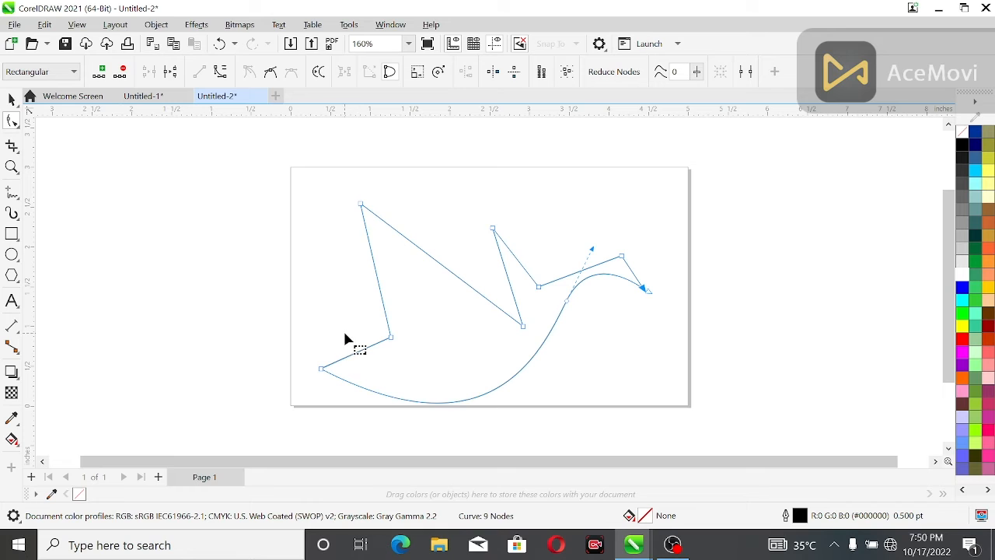
# - Convert all segments of the bird outline to curves, and bend the tail, both wings and the top of the head into arcs
pyautogui.hotkey('ctrl', 'a')
pyautogui.click(219, 75)
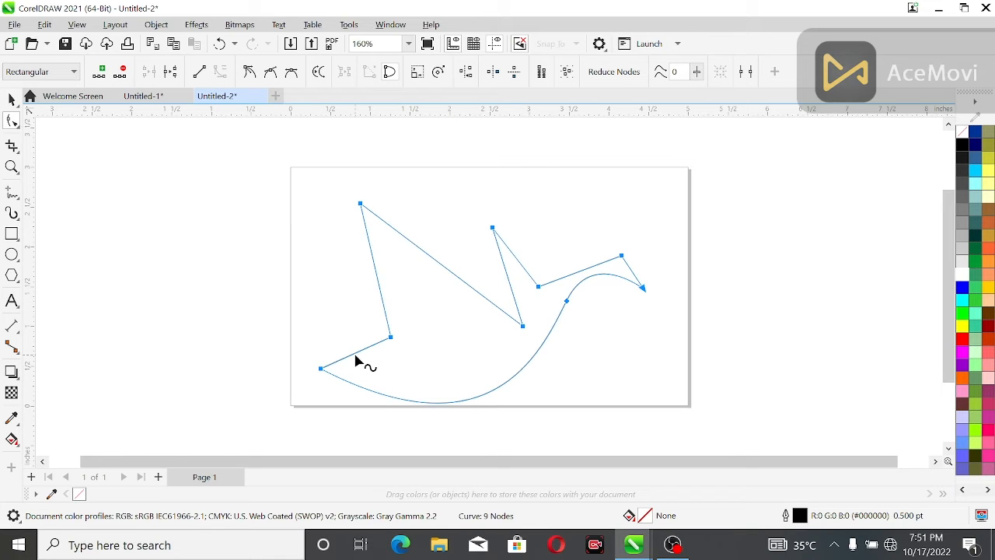
pyautogui.moveTo(346, 362); pyautogui.dragTo(346, 370)
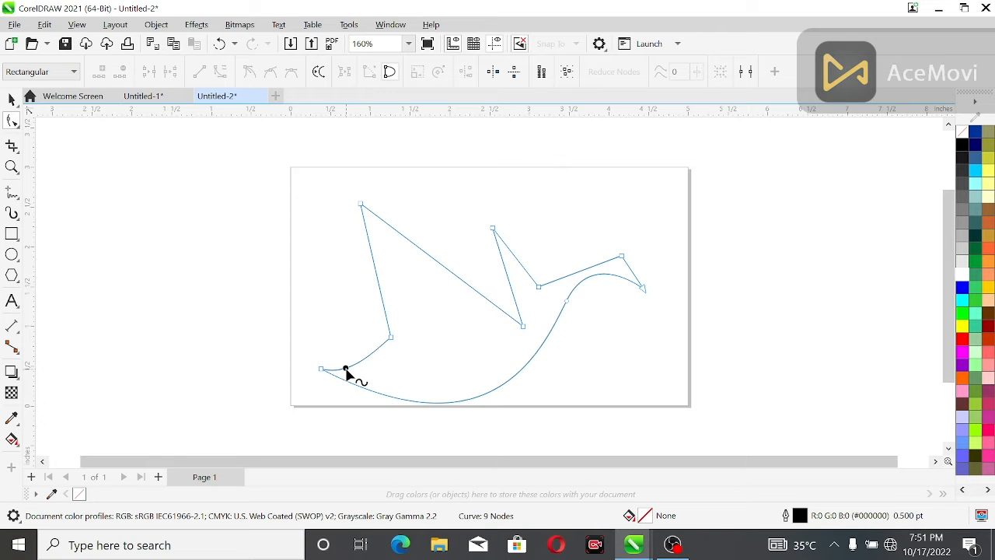
pyautogui.moveTo(374, 276); pyautogui.dragTo(354, 287)
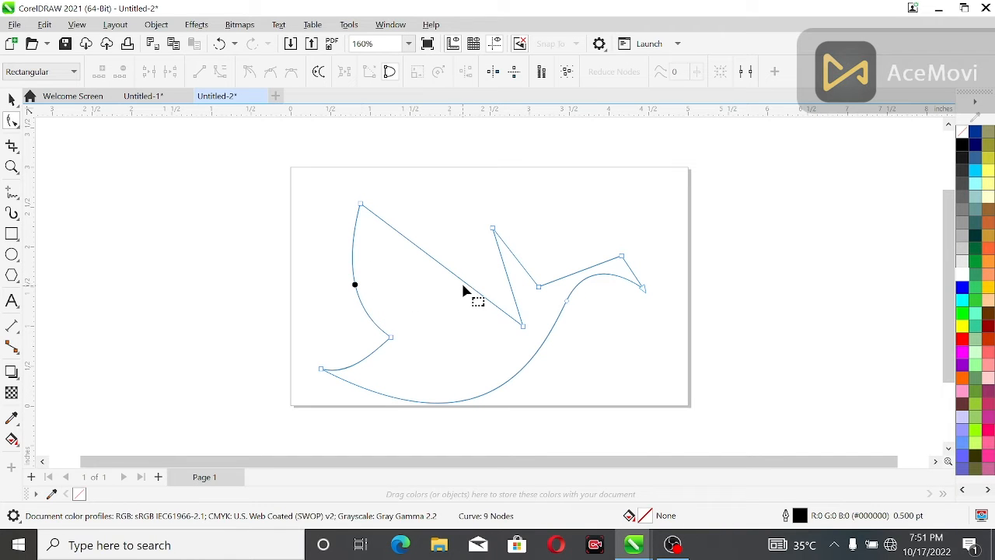
pyautogui.moveTo(468, 286); pyautogui.dragTo(450, 301)
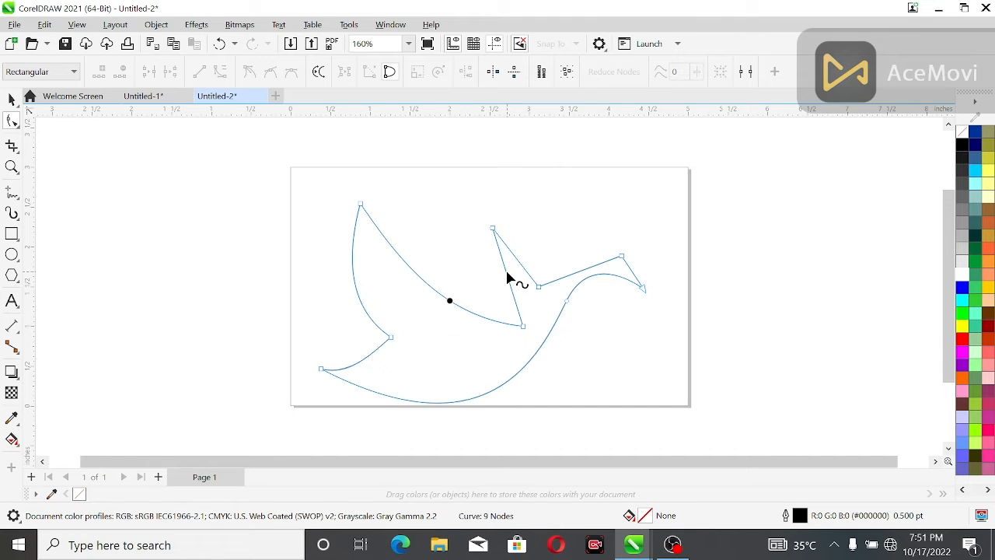
pyautogui.moveTo(507, 278)
pyautogui.mouseDown()
pyautogui.moveTo(486, 286)
pyautogui.moveTo(513, 270)
pyautogui.mouseUp()
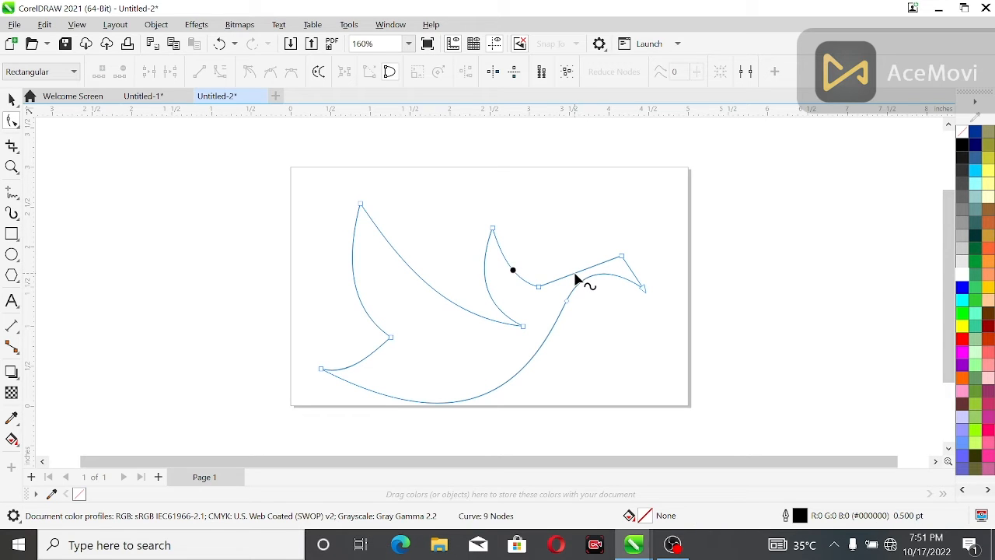
pyautogui.moveTo(575, 279); pyautogui.dragTo(559, 242)
# - Bend the short segment between the forehead and the beak tip by adjusting its curve handle
pyautogui.click(657, 285)
pyautogui.click(645, 291)
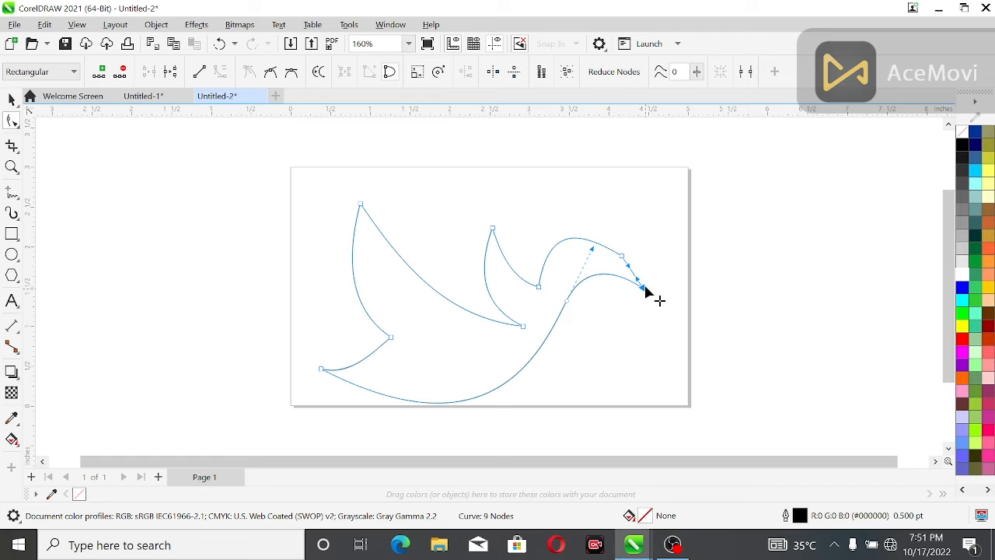
pyautogui.moveTo(630, 265); pyautogui.dragTo(635, 275)
pyautogui.click(658, 272)
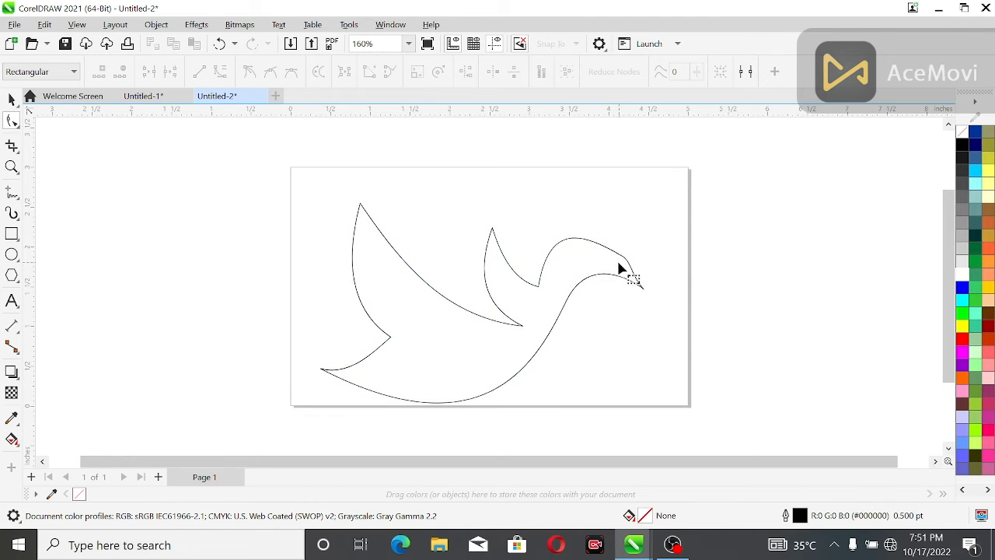
# - Reshape the top of the head into a steeper arc by adjusting the forehead node's curve handle
pyautogui.scroll(2, 615, 264)
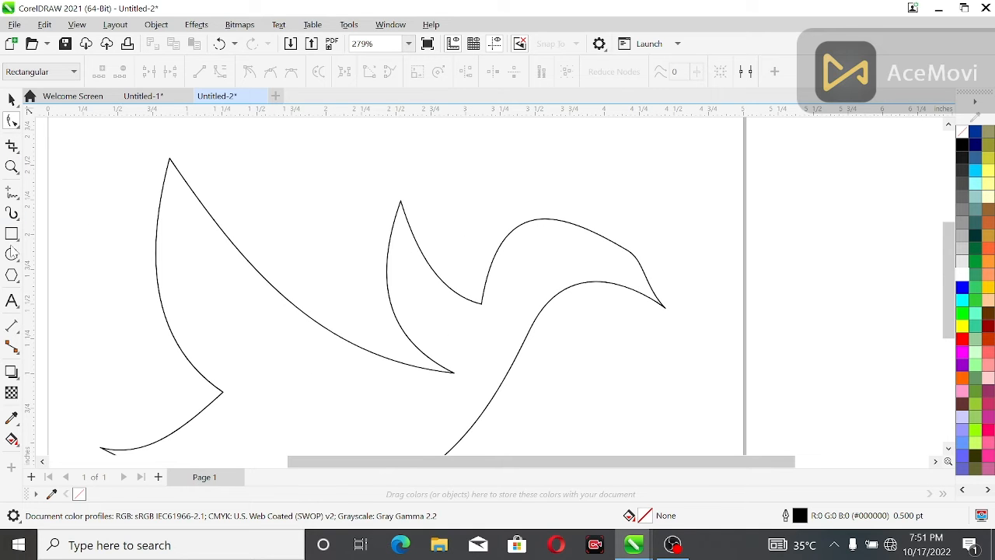
pyautogui.click(12, 168)
pyautogui.moveTo(709, 209); pyautogui.dragTo(578, 370)
pyautogui.click(12, 120)
pyautogui.click(538, 327)
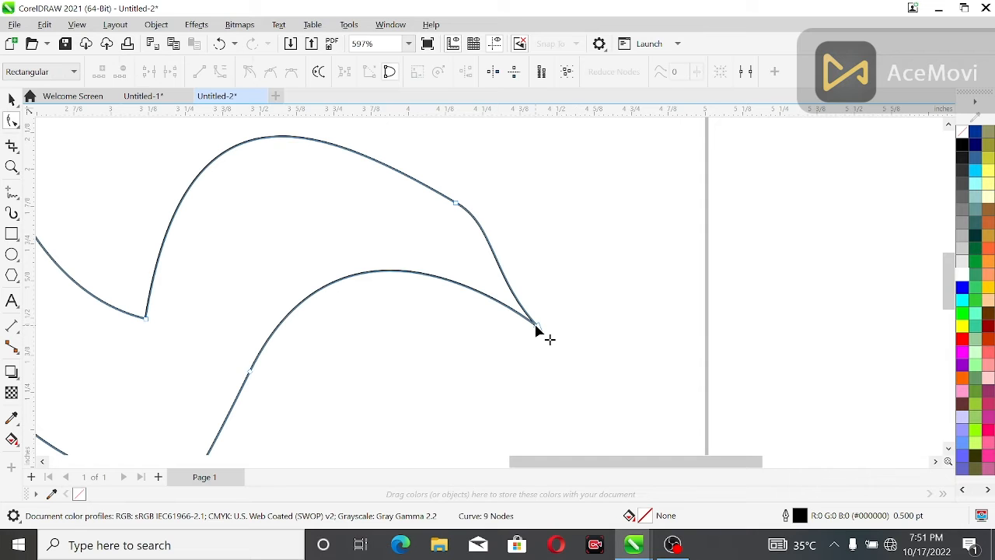
pyautogui.click(455, 203)
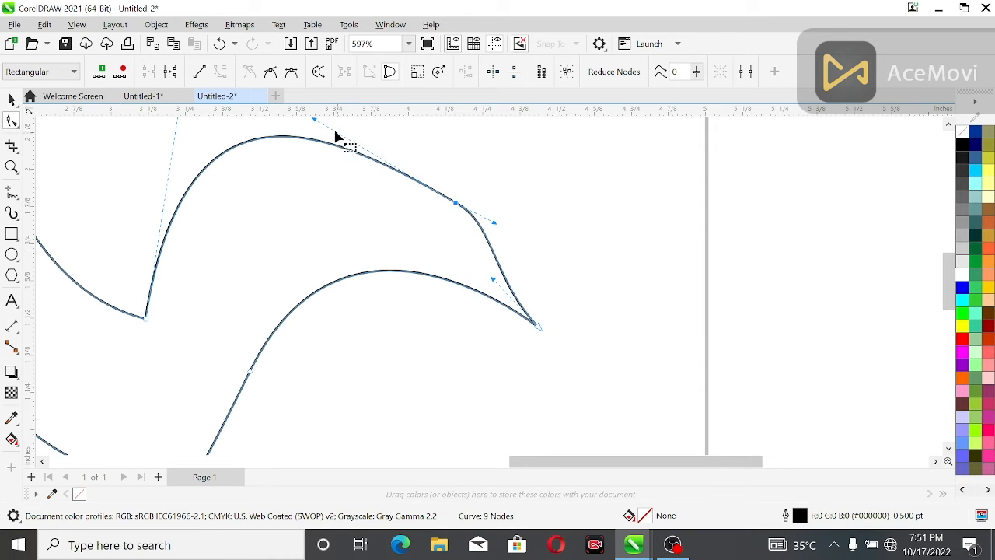
pyautogui.moveTo(319, 120); pyautogui.dragTo(346, 145)
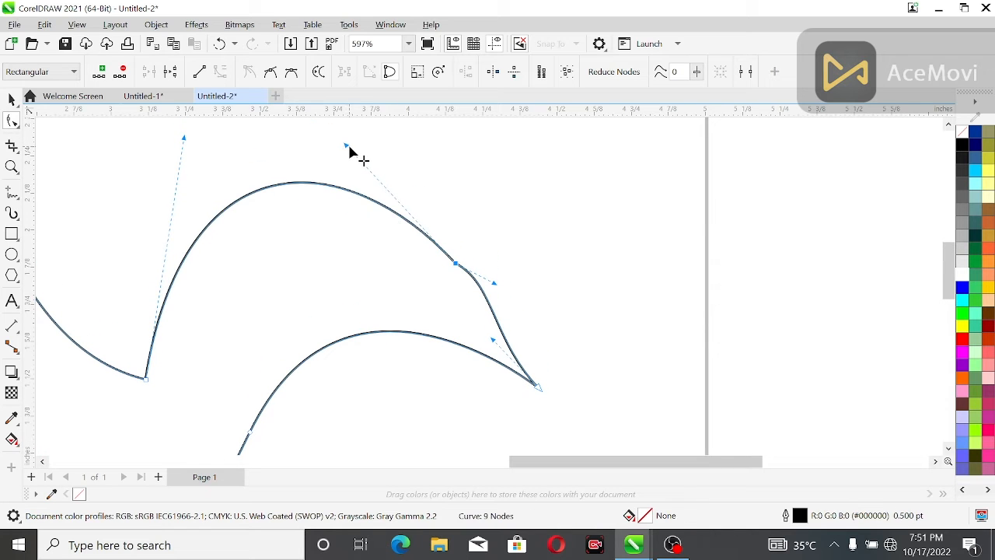
# - Add a node midway along the segment between forehead and beak tip, and delete the old forehead node to smooth the head
pyautogui.click(492, 295)
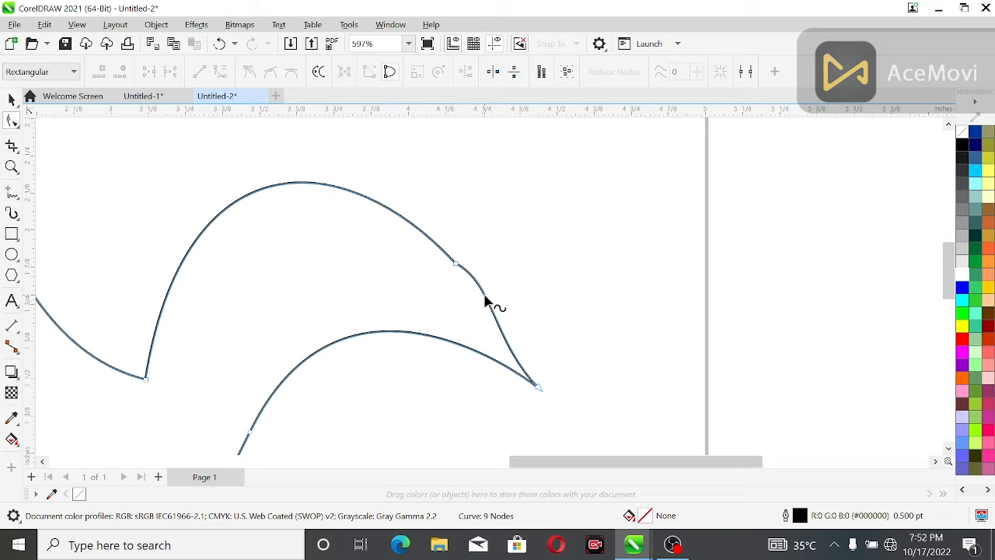
pyautogui.doubleClick(485, 298)
pyautogui.moveTo(429, 281); pyautogui.dragTo(427, 283)
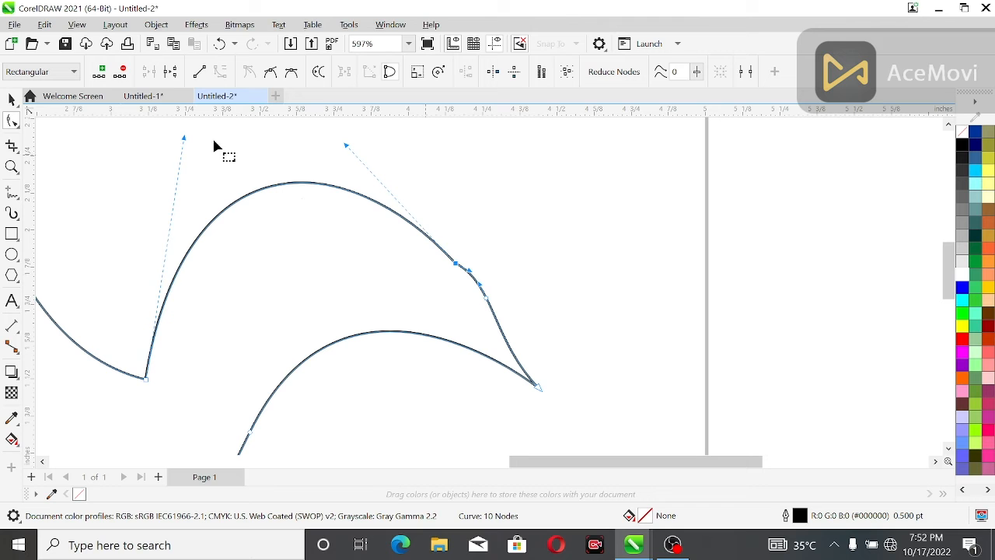
pyautogui.press('Delete')
pyautogui.click(182, 199)
pyautogui.scroll(-4, 181, 199)
pyautogui.moveTo(549, 466); pyautogui.dragTo(468, 464)
pyautogui.scroll(-2, 599, 382)
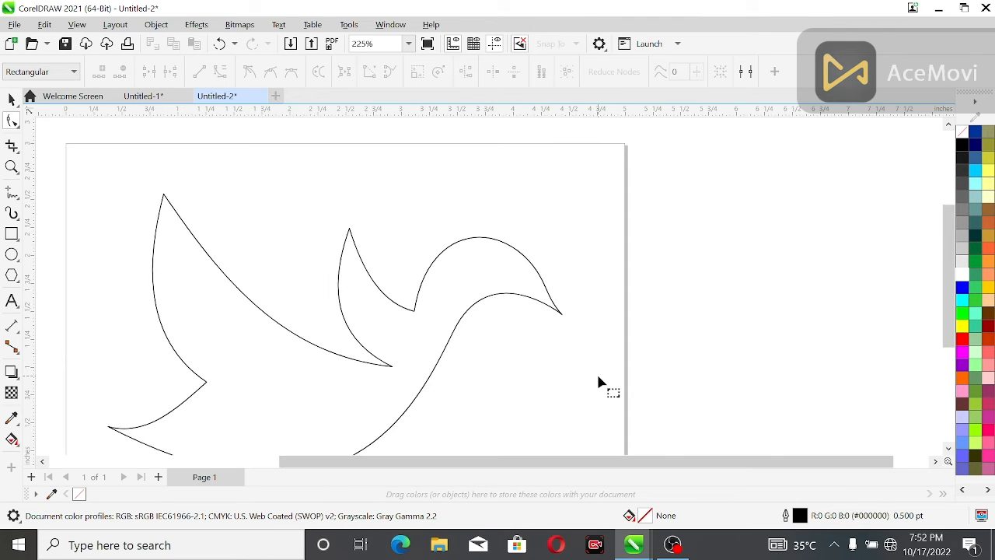
# - Move the node where the two wings meet up toward the large wing, and adjust the small wing's rear edge
pyautogui.click(393, 322)
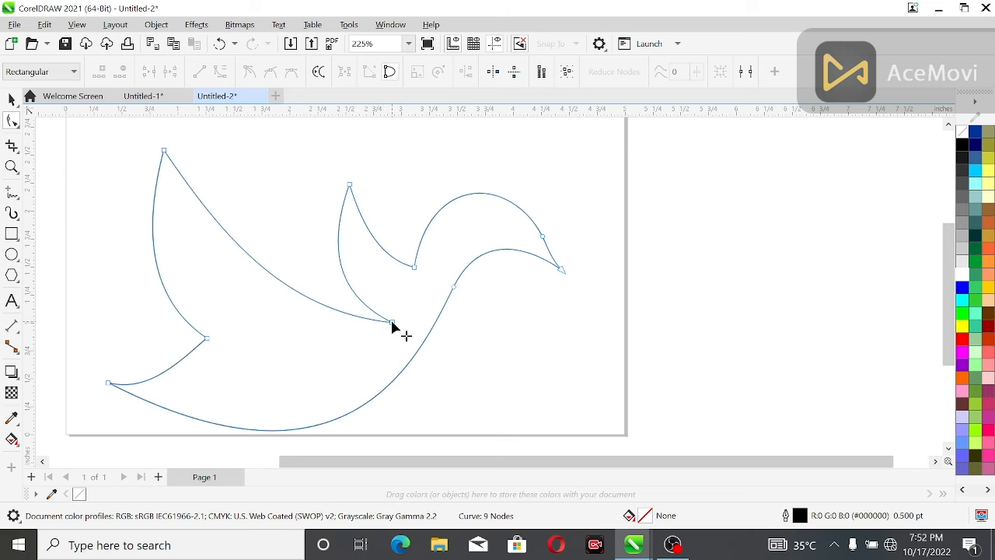
pyautogui.moveTo(391, 322); pyautogui.dragTo(336, 266)
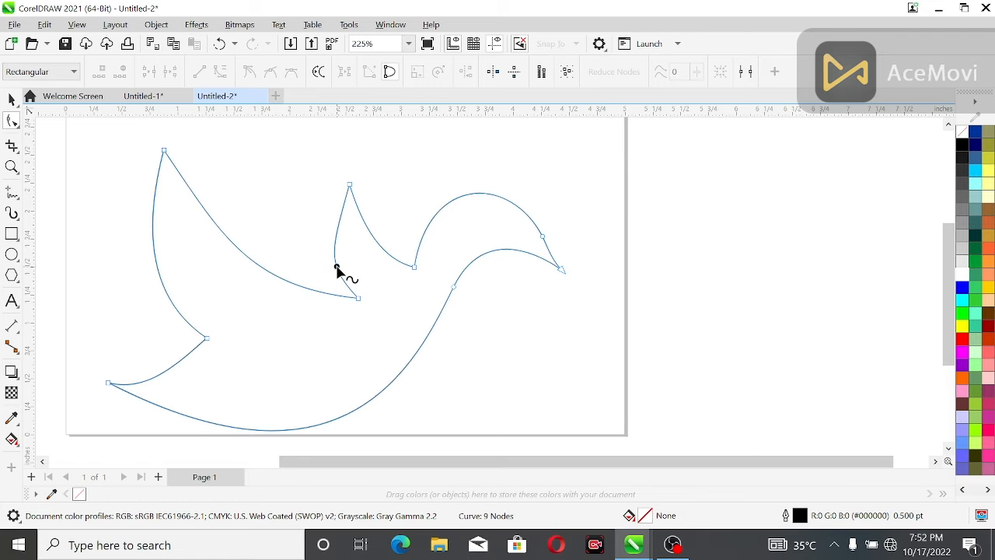
pyautogui.click(295, 253)
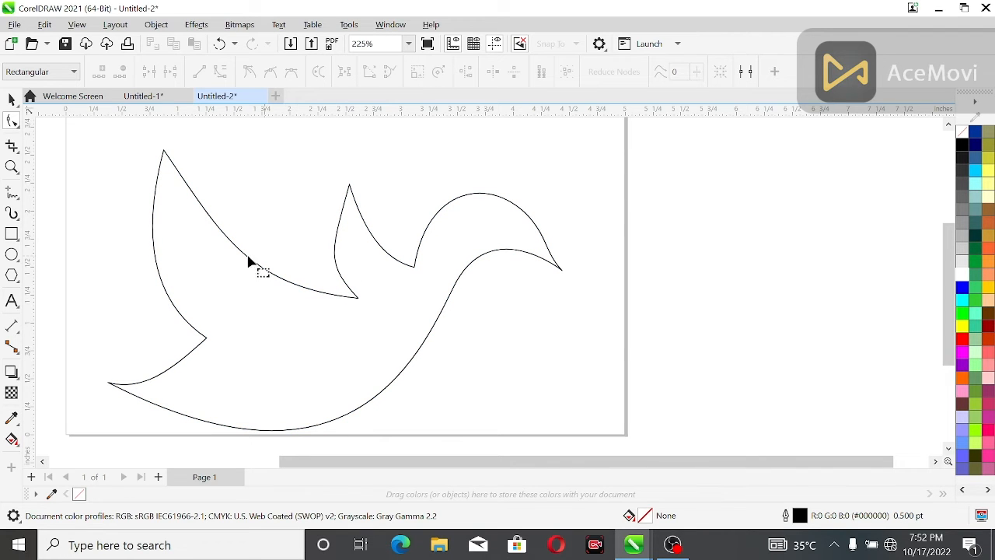
pyautogui.scroll(-2, 89, 211)
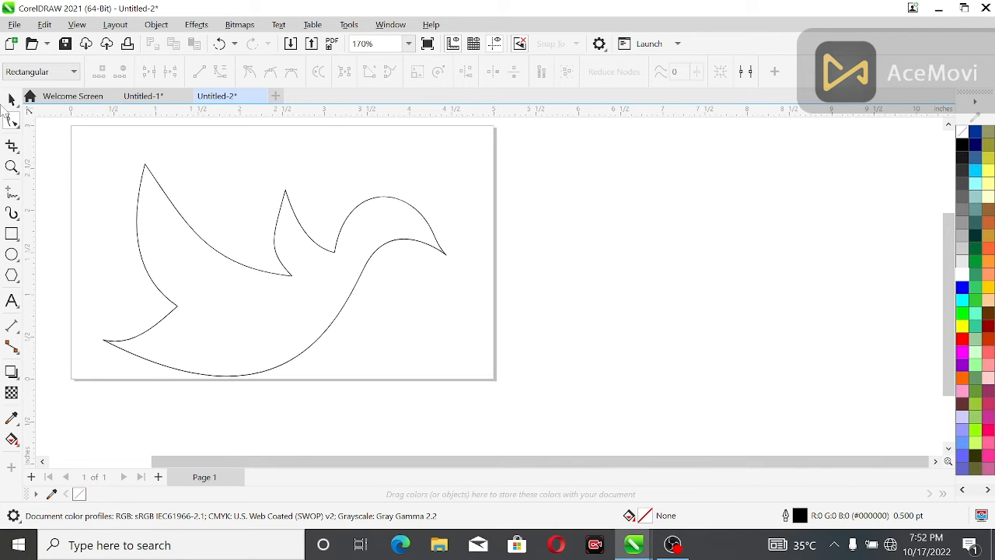
# - Fill the closed bird shape with bright green (#00FF00)
pyautogui.click(12, 99)
pyautogui.click(226, 268)
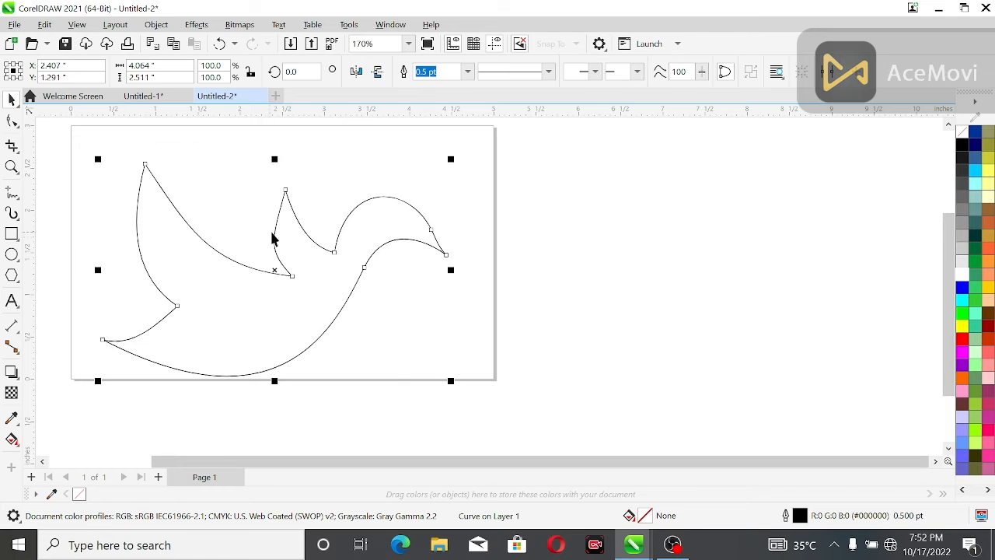
pyautogui.click(962, 313)
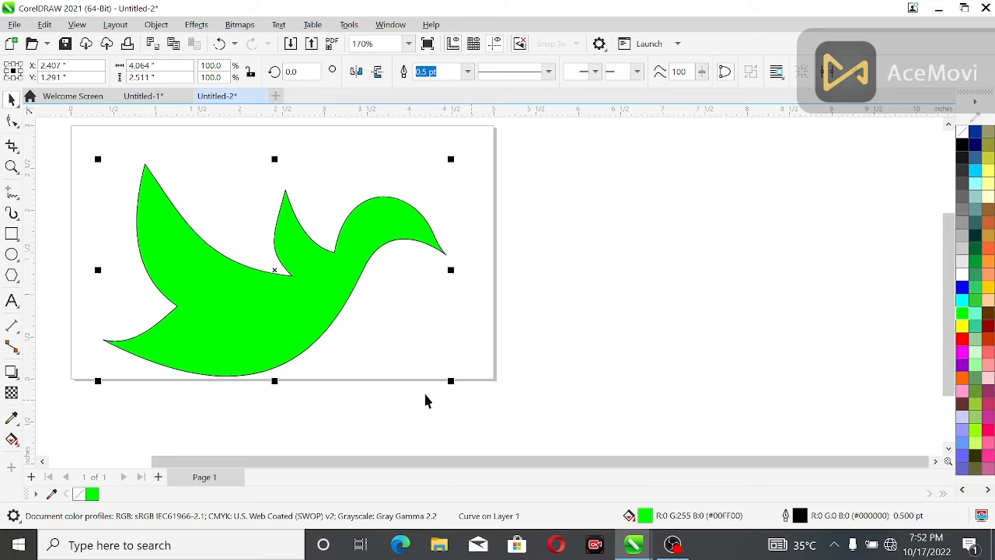
# - Bend the small wing's rear edge slightly inward to smooth its curve down to the node between the wings
pyautogui.click(12, 121)
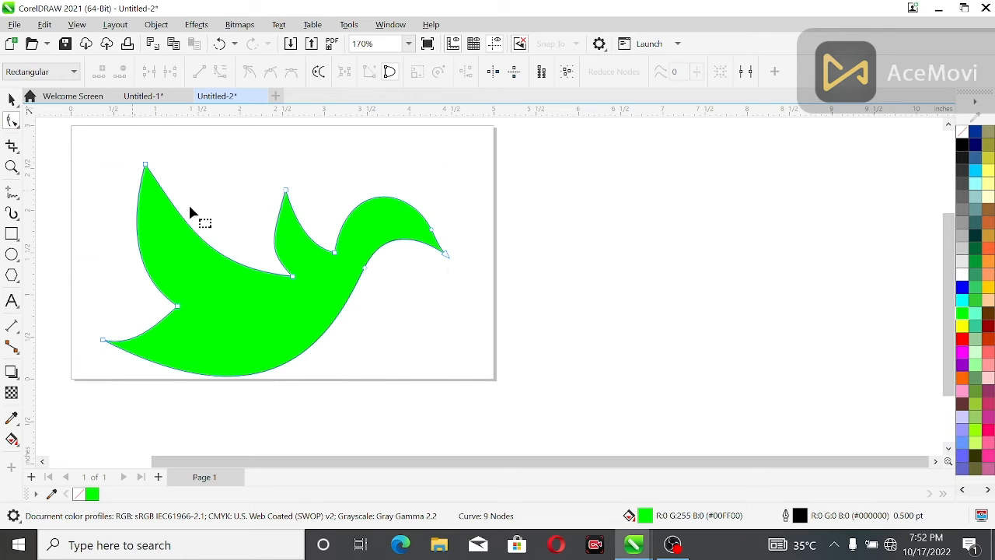
pyautogui.moveTo(275, 246); pyautogui.dragTo(278, 240)
pyautogui.click(282, 270)
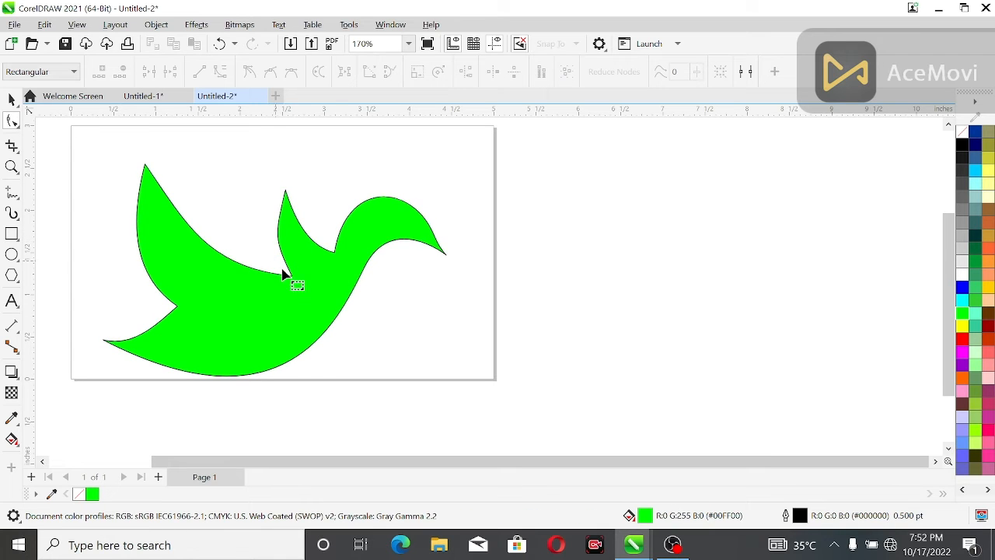
pyautogui.click(292, 279)
pyautogui.click(293, 277)
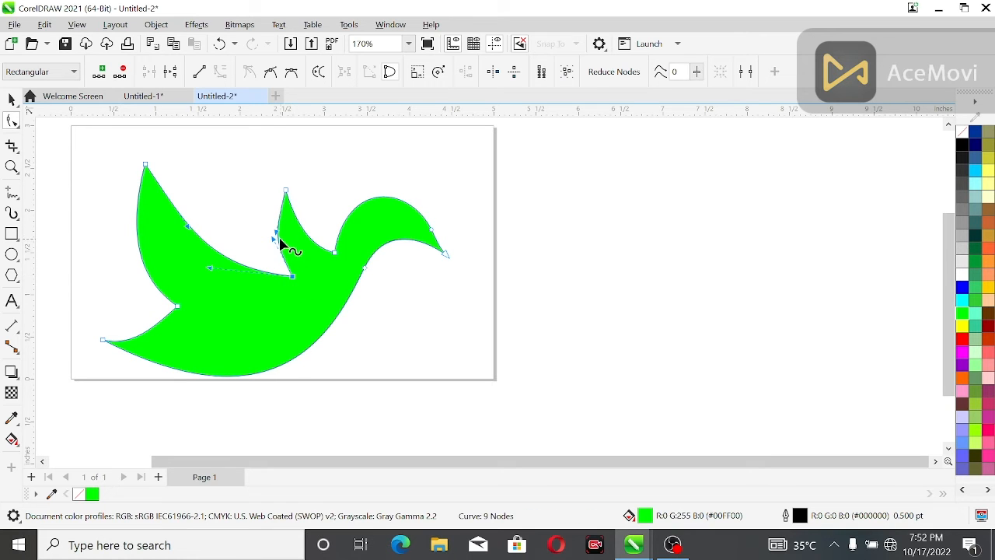
pyautogui.moveTo(279, 240); pyautogui.dragTo(281, 234)
pyautogui.click(255, 238)
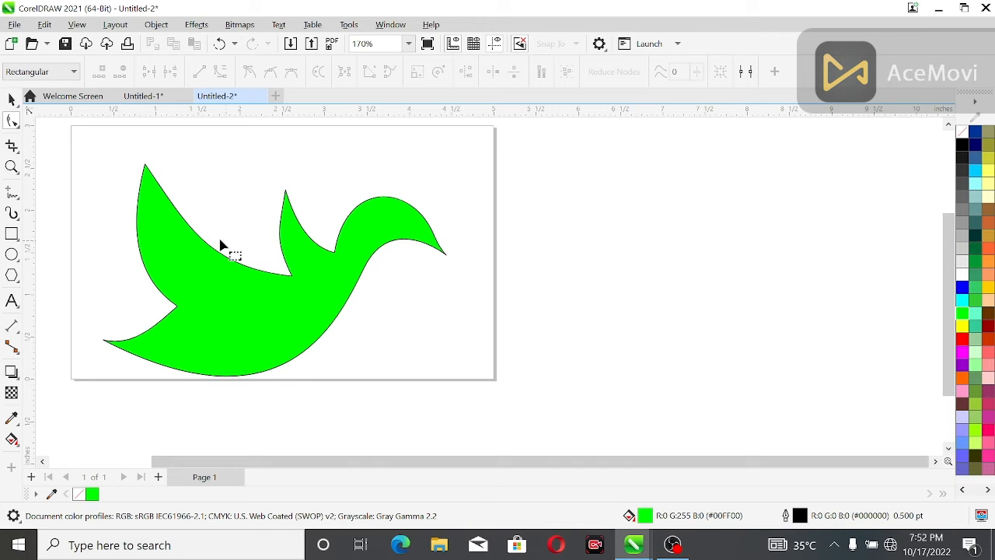
pyautogui.scroll(-2, 208, 252)
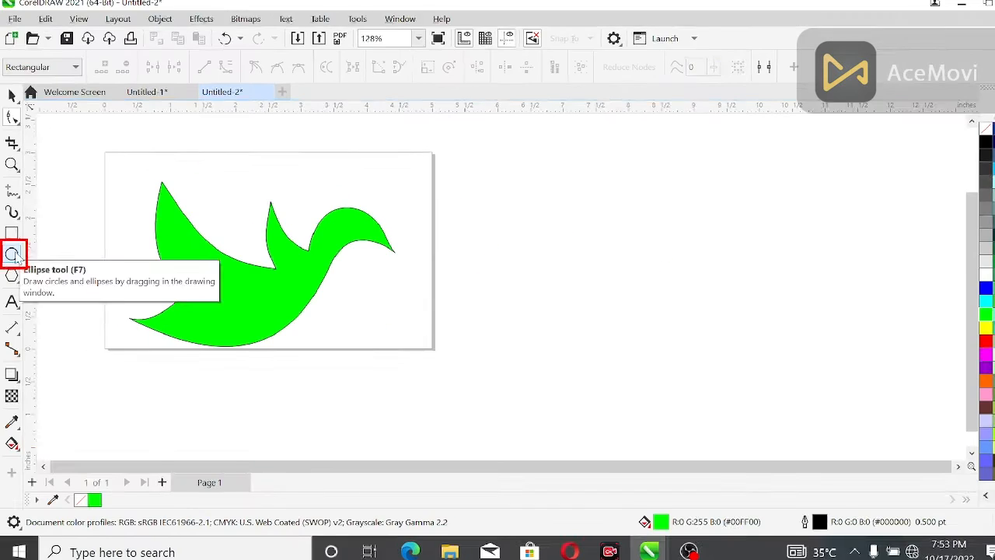
# - Draw a circle about 0.227 in across on the bird's head as the eye and fill it white
pyautogui.click(23, 261)
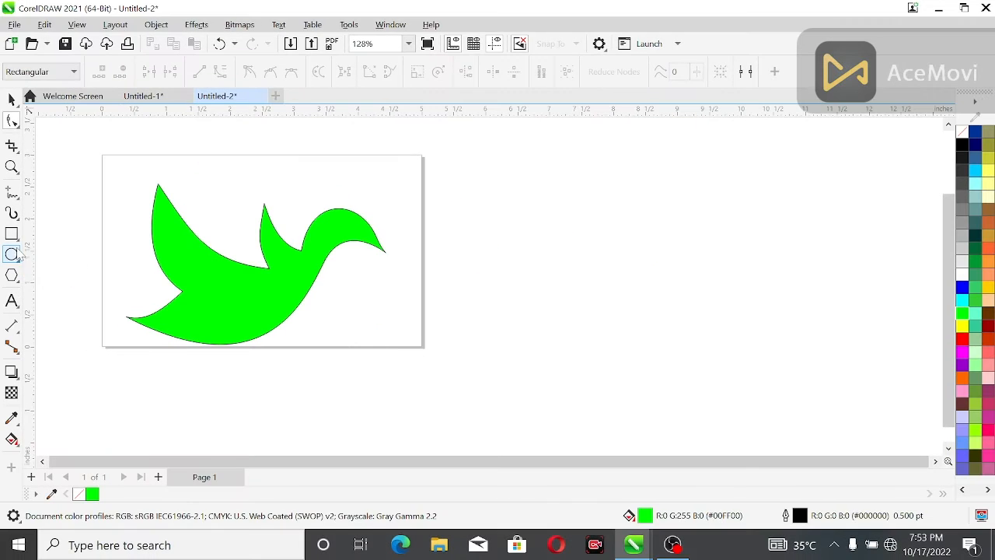
pyautogui.moveTo(338, 216); pyautogui.dragTo(347, 231)
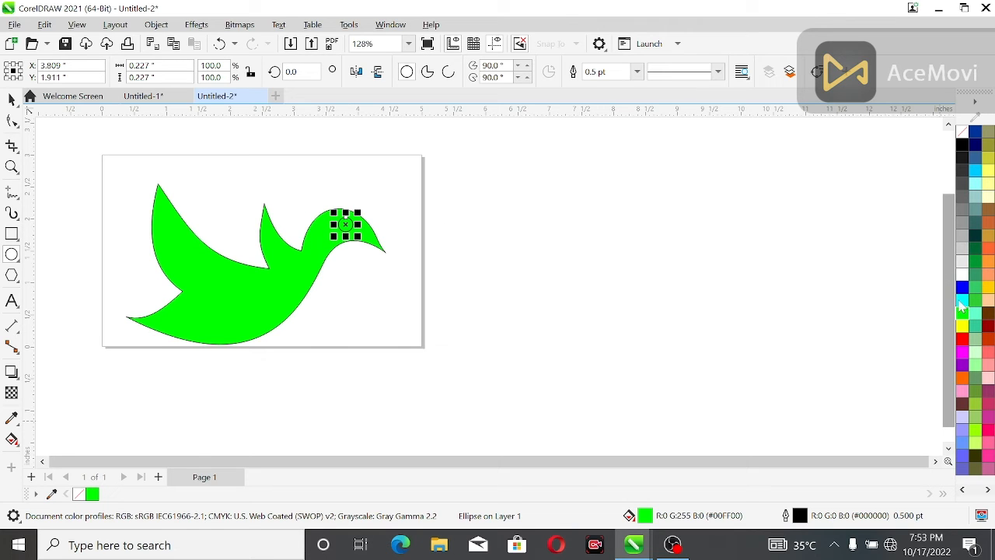
pyautogui.click(961, 274)
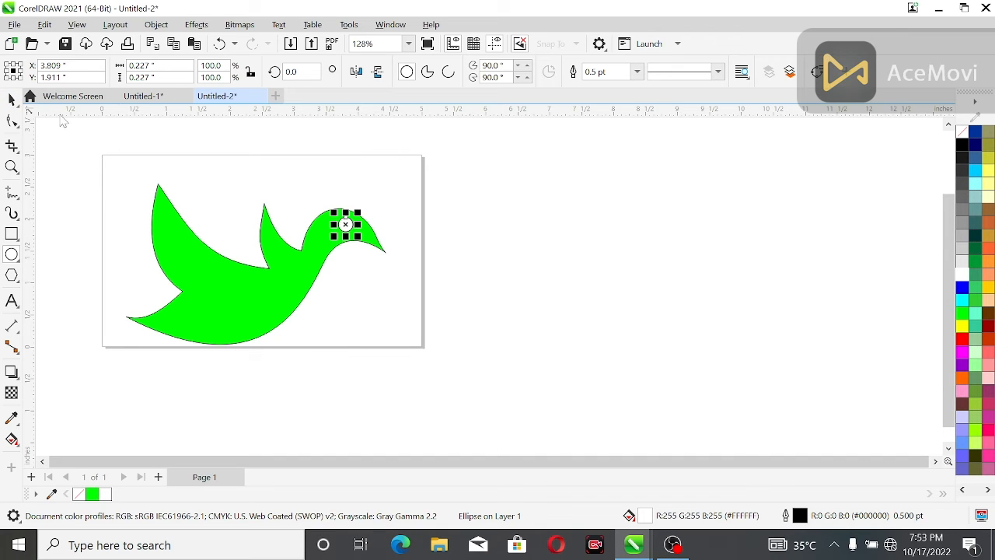
# - Make a concentric copy of the eye circle scaled to 50% and fill it black as the pupil
pyautogui.press('space')
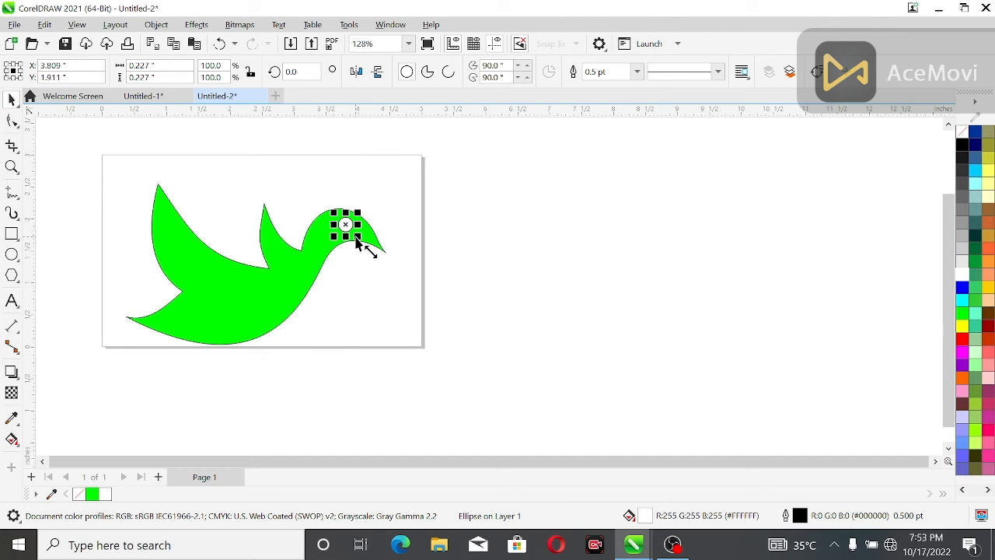
pyautogui.moveTo(356, 243); pyautogui.dragTo(352, 233)
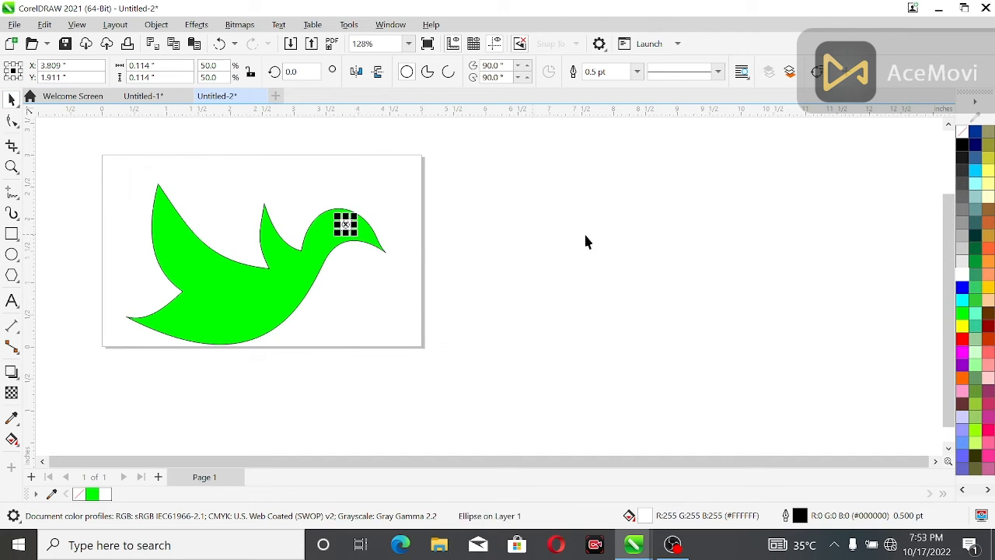
pyautogui.click(962, 144)
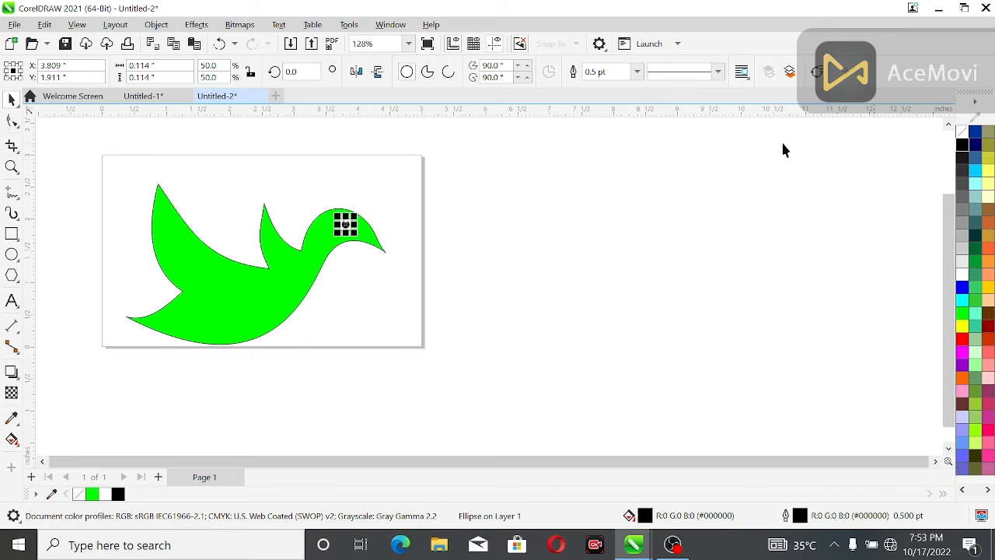
# - Remove the outlines from both eye circles and from the green bird body
pyautogui.click(398, 194)
pyautogui.moveTo(371, 247); pyautogui.dragTo(372, 249)
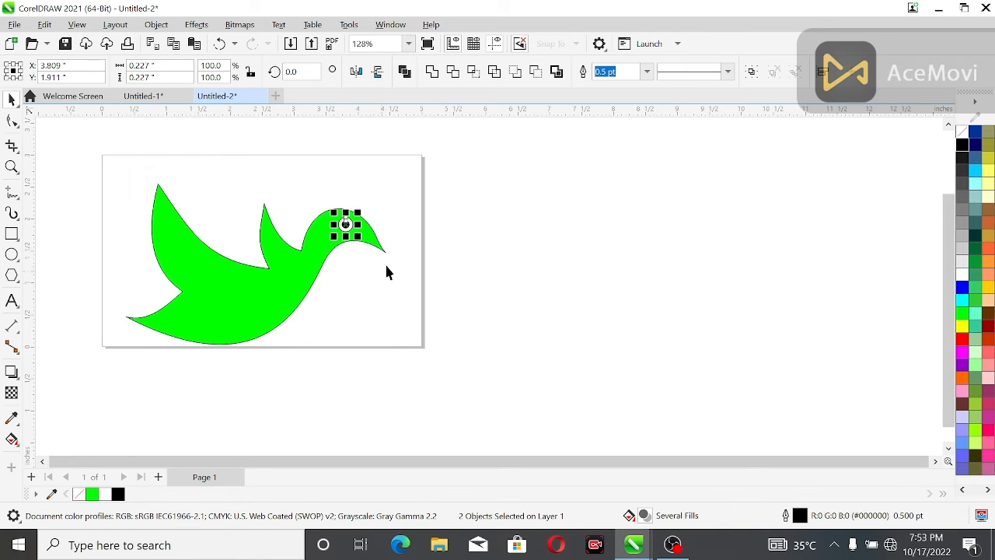
pyautogui.rightClick(963, 131)
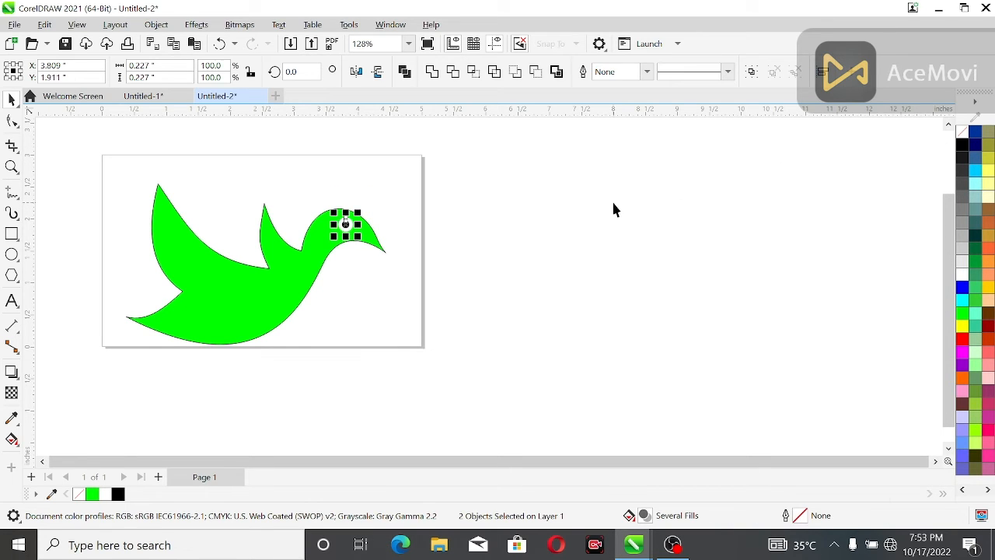
pyautogui.click(611, 199)
pyautogui.click(191, 327)
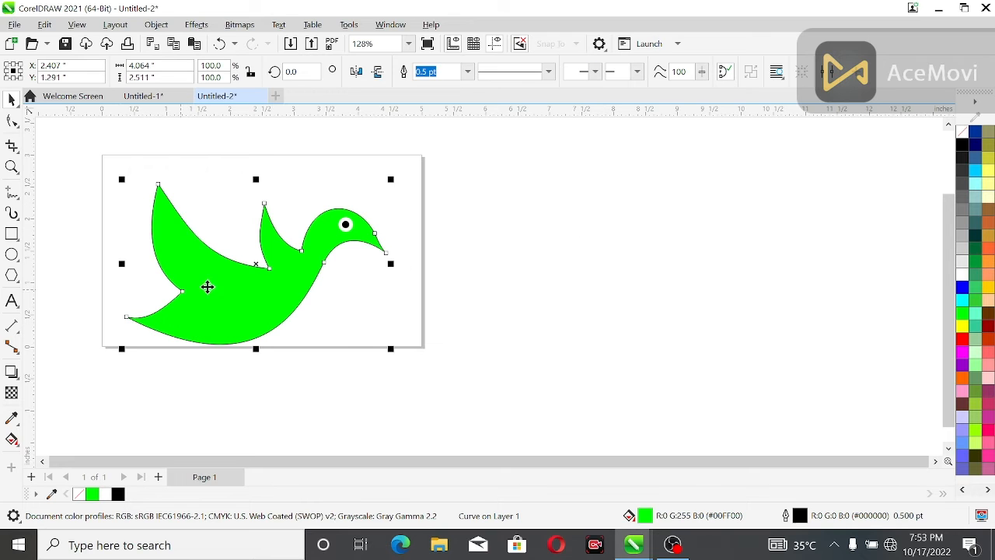
pyautogui.rightClick(964, 132)
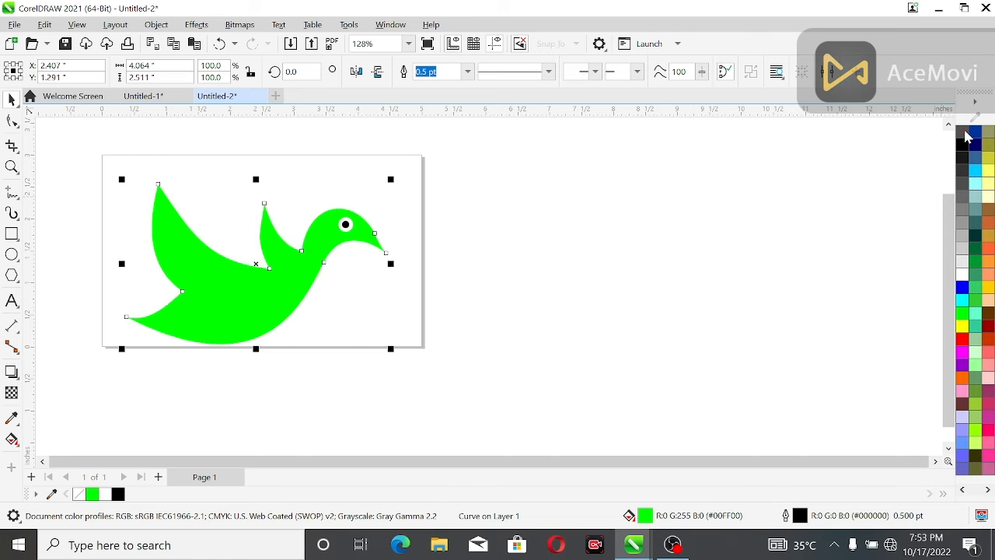
pyautogui.click(555, 264)
# - Group the bird body with both eye circles
pyautogui.moveTo(383, 325); pyautogui.dragTo(445, 349)
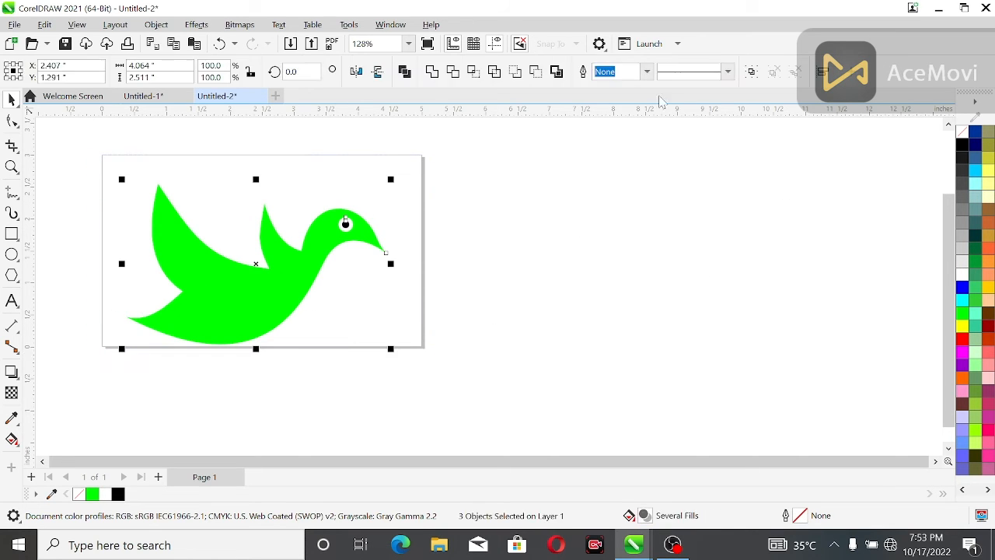
pyautogui.click(752, 72)
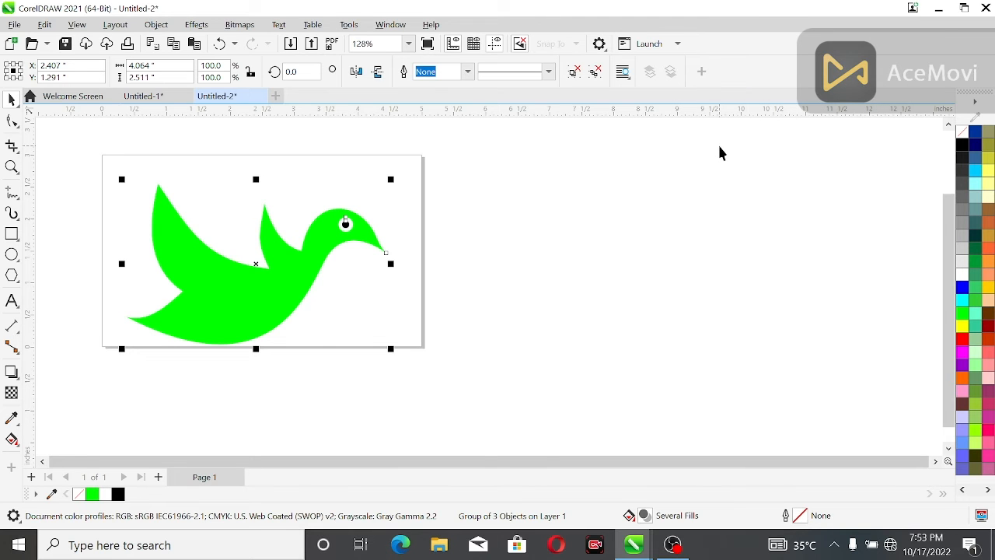
pyautogui.hotkey('shift', 'F2')
pyautogui.click(849, 223)
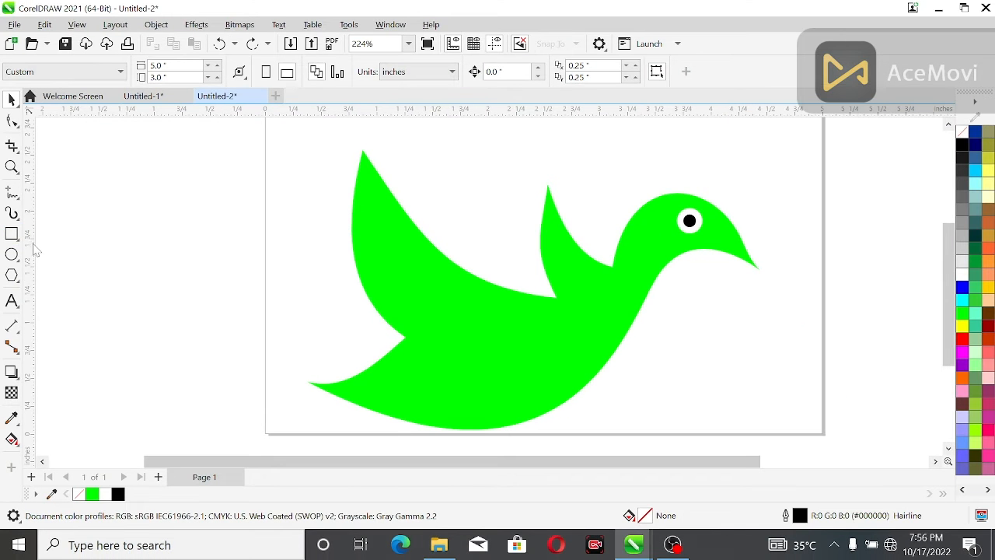
# - Draw a rectangle about 0.41 by 0.614 in over the beak tip and intersect it with the bird group
pyautogui.click(12, 235)
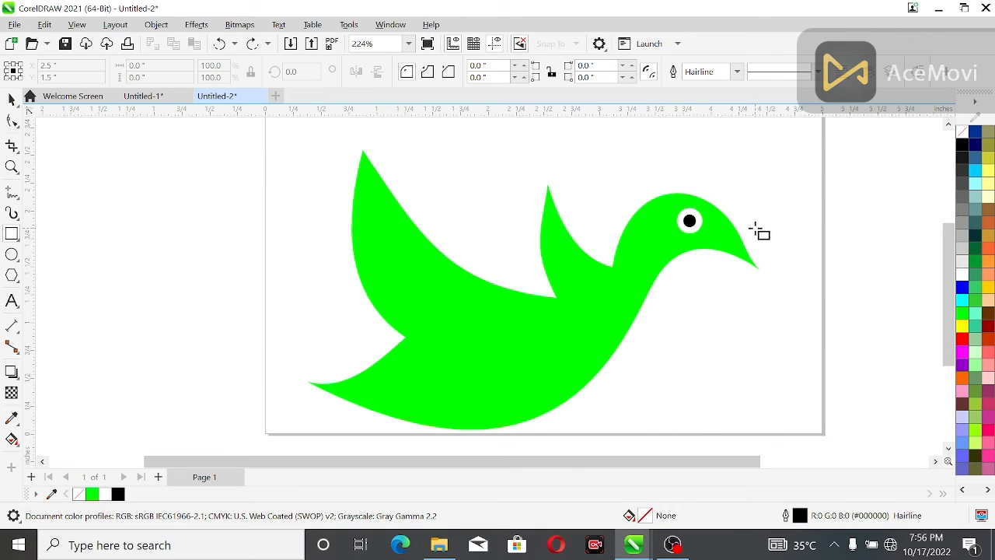
pyautogui.moveTo(765, 232); pyautogui.dragTo(729, 289)
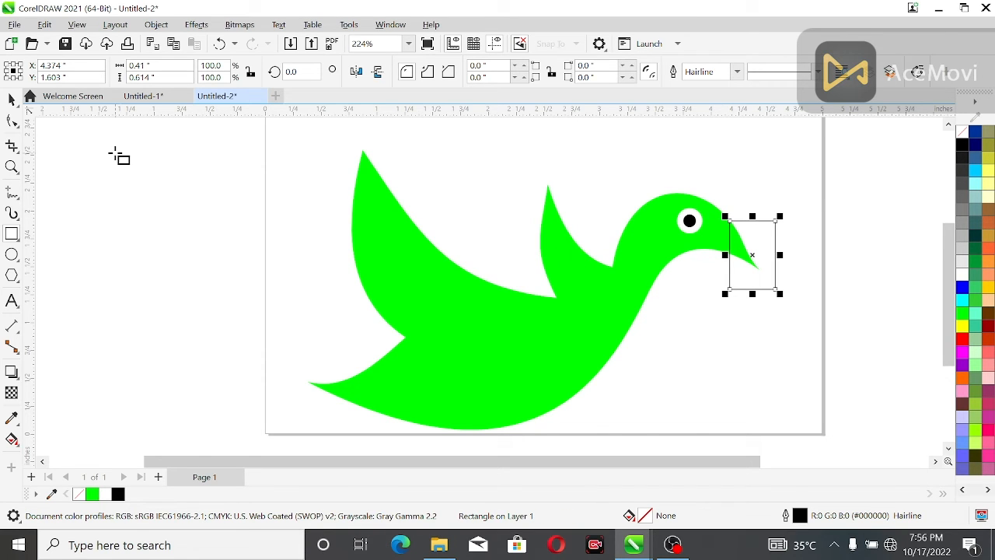
pyautogui.keyDown('shift'); pyautogui.click(584, 293); pyautogui.keyUp('shift')
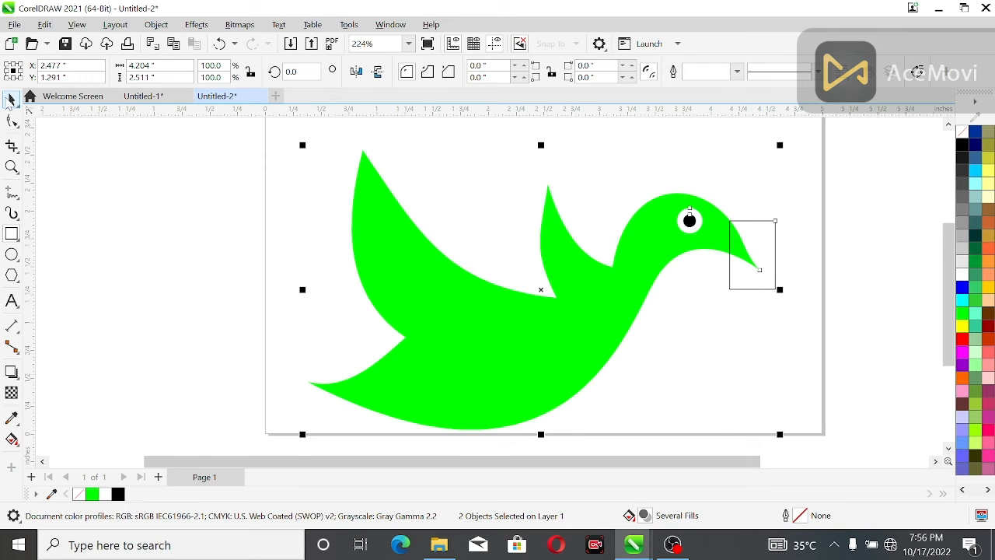
pyautogui.click(11, 99)
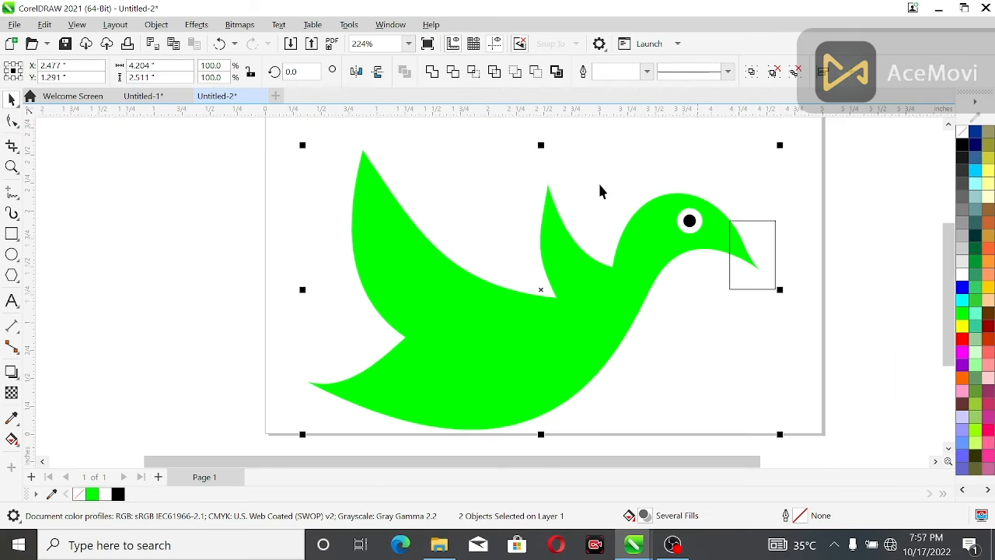
pyautogui.click(480, 77)
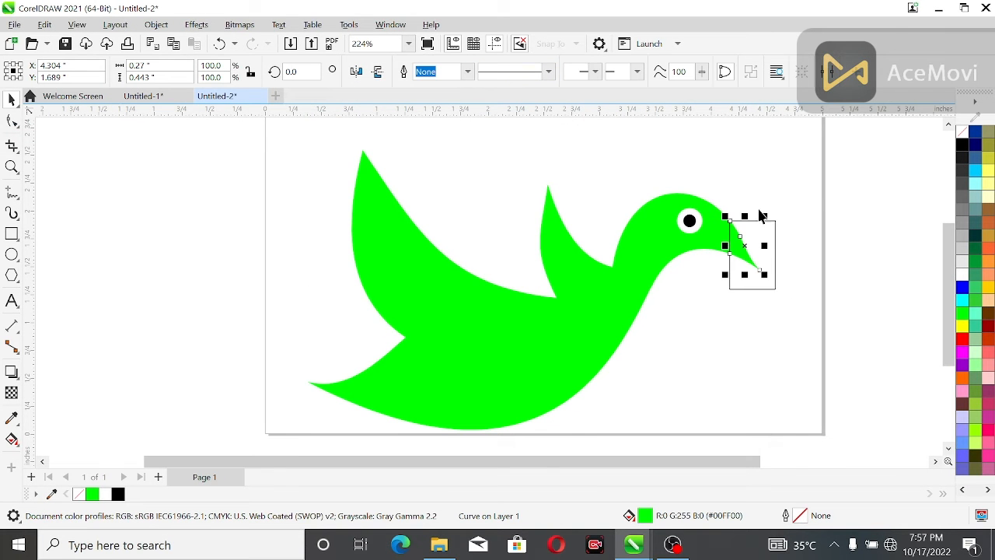
# - Move the intersected beak piece beneath the beak and delete the rectangle
pyautogui.moveTo(748, 243); pyautogui.dragTo(728, 270)
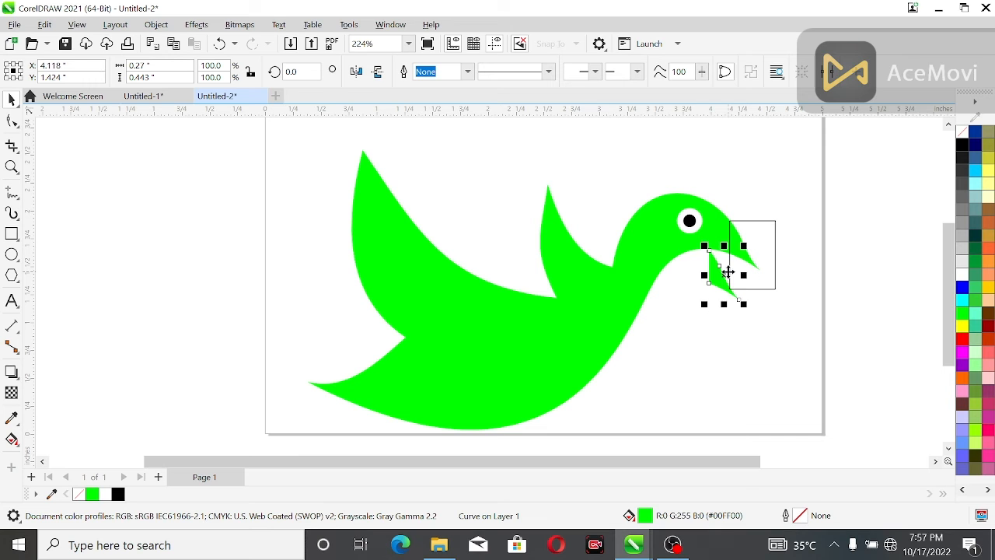
pyautogui.click(758, 275)
pyautogui.press('Delete')
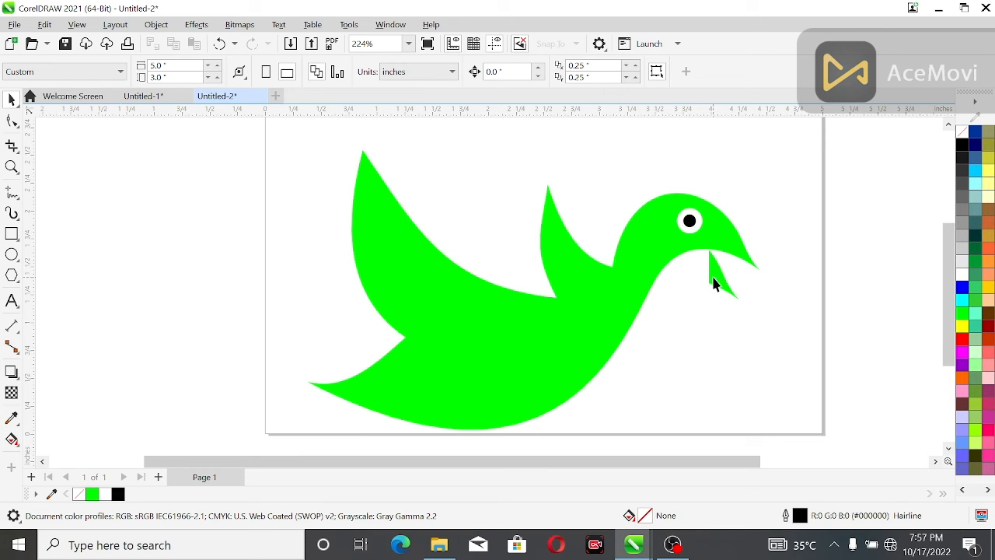
# - Try the beak piece closer to the head, mirrored vertically and horizontally, and remove it
pyautogui.click(723, 273)
pyautogui.moveTo(724, 274); pyautogui.dragTo(722, 268)
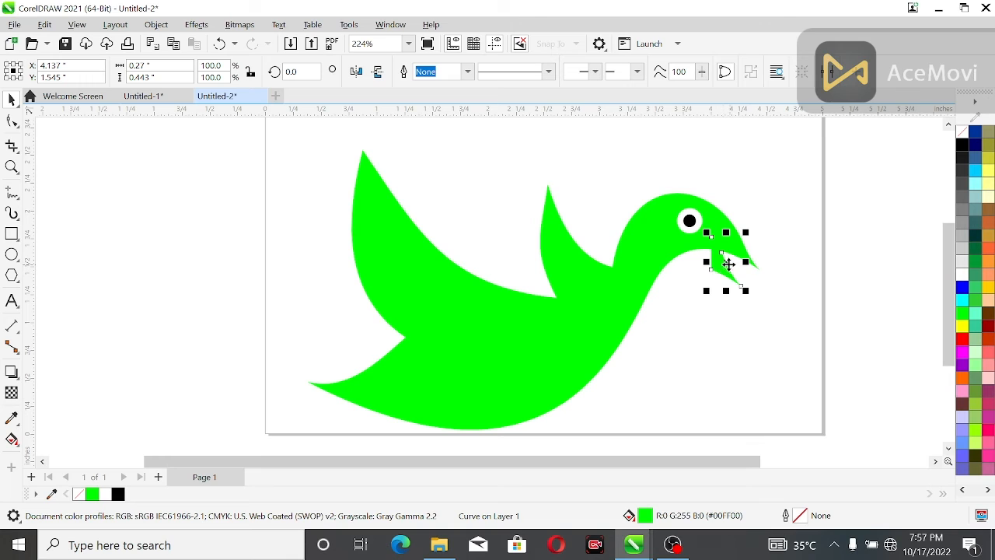
pyautogui.click(378, 72)
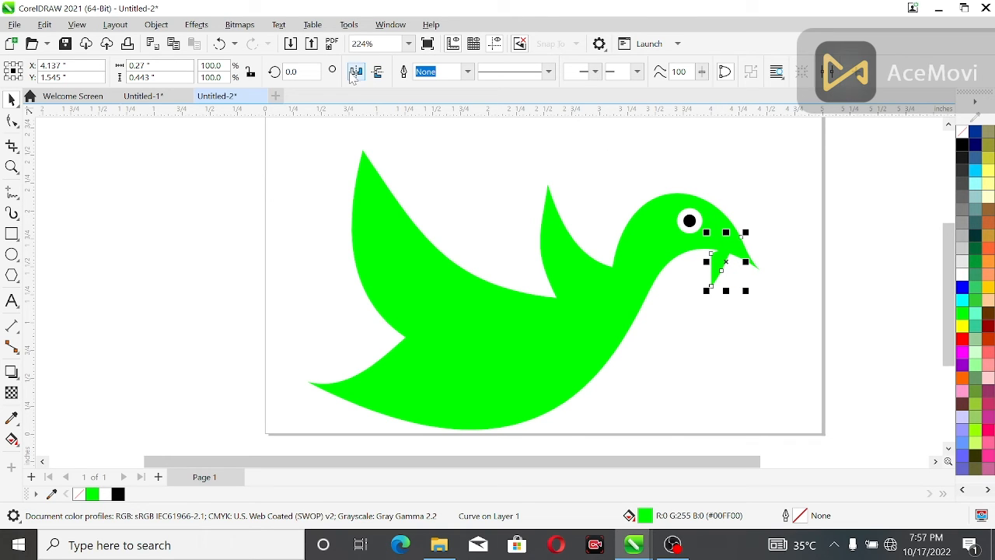
pyautogui.click(356, 71)
pyautogui.click(788, 284)
pyautogui.click(733, 266)
pyautogui.press('F10')
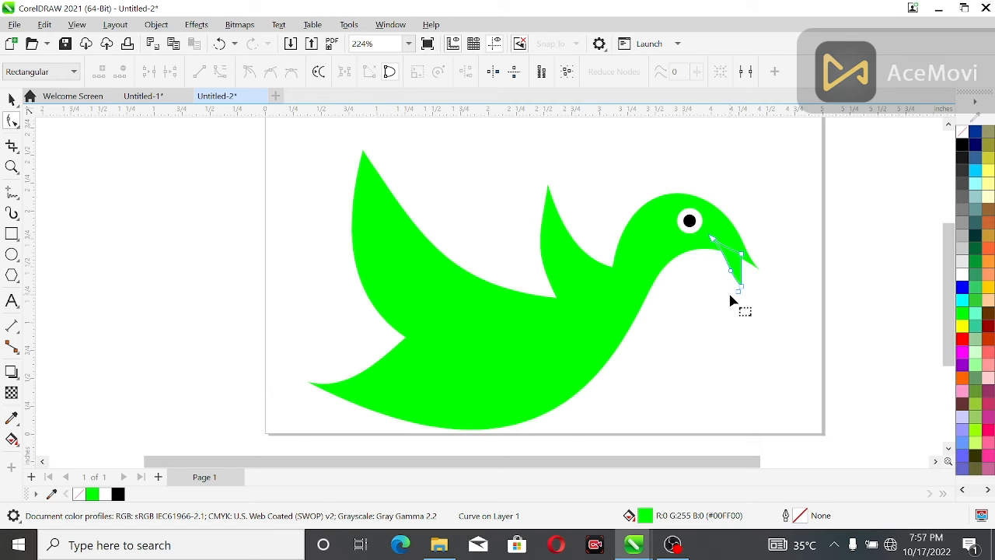
pyautogui.click(11, 99)
pyautogui.press('Escape')
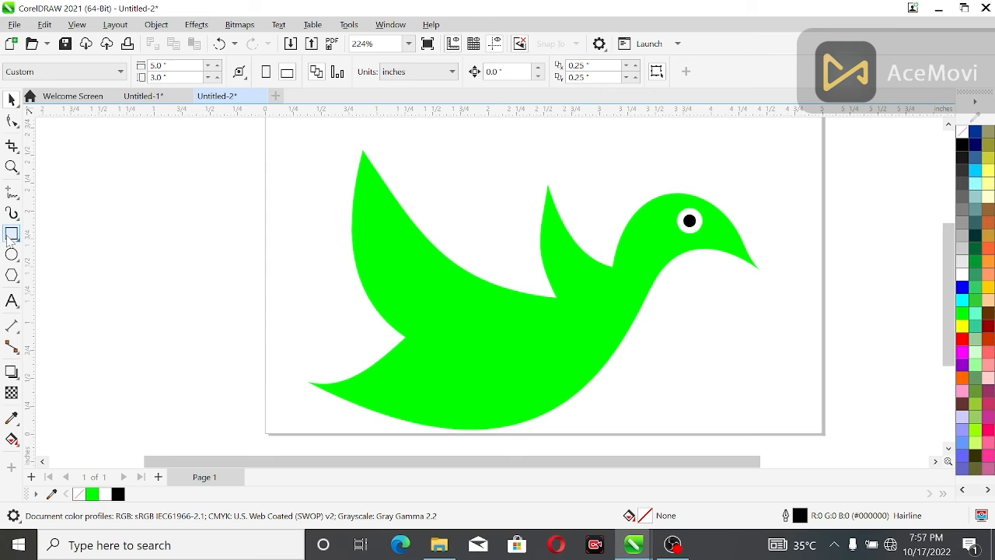
# - Intersect the bird with a rectangle over the beak to copy its tip, delete the rectangle and place the piece beneath the beak
pyautogui.click(11, 233)
pyautogui.scroll(3, 744, 256)
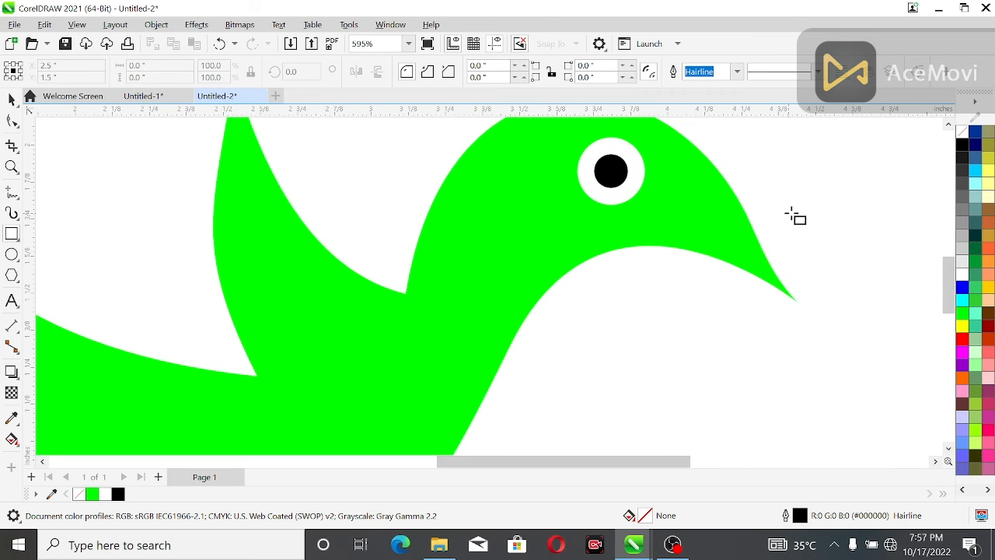
pyautogui.moveTo(825, 209); pyautogui.dragTo(705, 320)
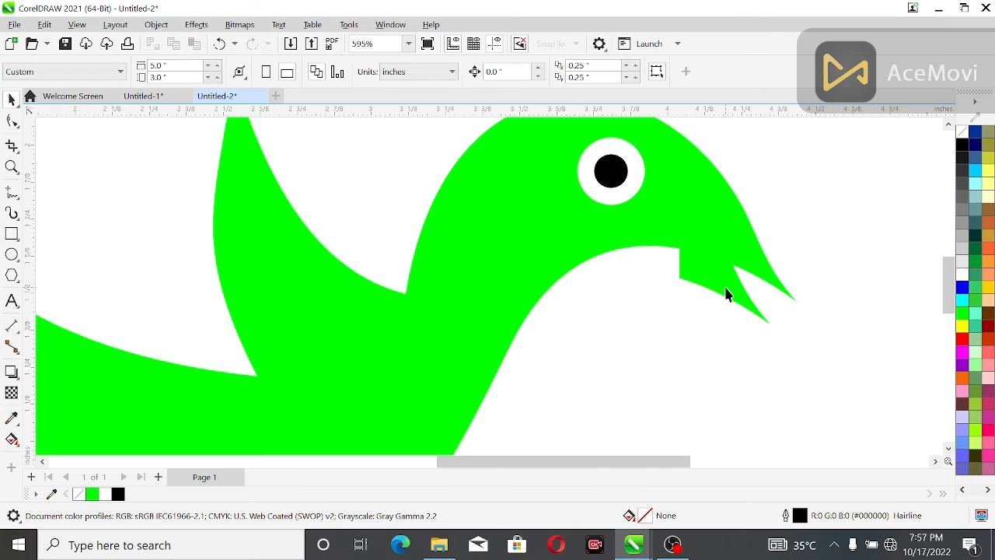
pyautogui.click(724, 285)
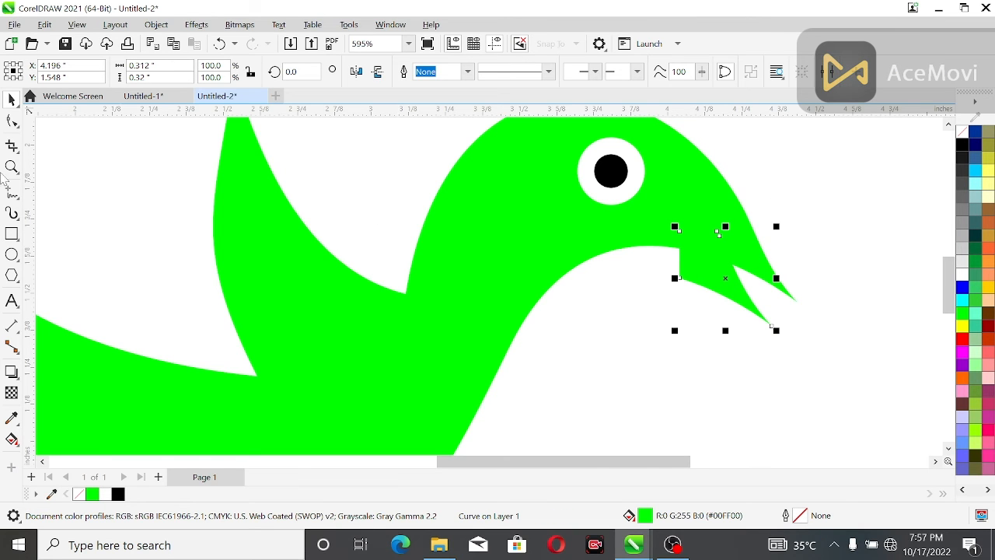
# - Move the lower beak piece up so its lower edge meets the throat curve under the head
pyautogui.click(12, 120)
pyautogui.scroll(1, 663, 256)
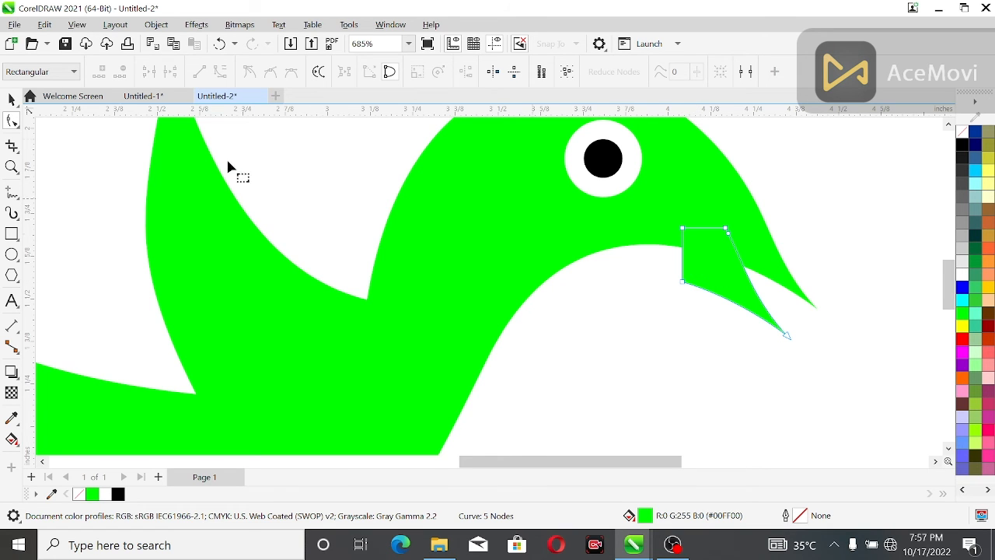
pyautogui.click(11, 99)
pyautogui.moveTo(697, 269); pyautogui.dragTo(700, 235)
pyautogui.click(823, 275)
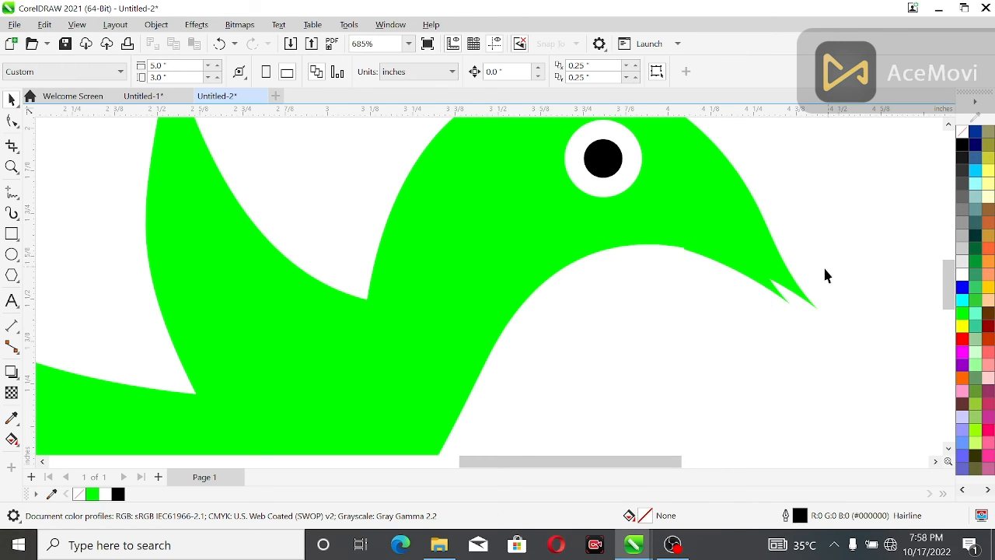
# - Rotate the lower beak piece to about 352.3° and nudge it down so its edge lines up with the throat
pyautogui.click(760, 280)
pyautogui.click(733, 251)
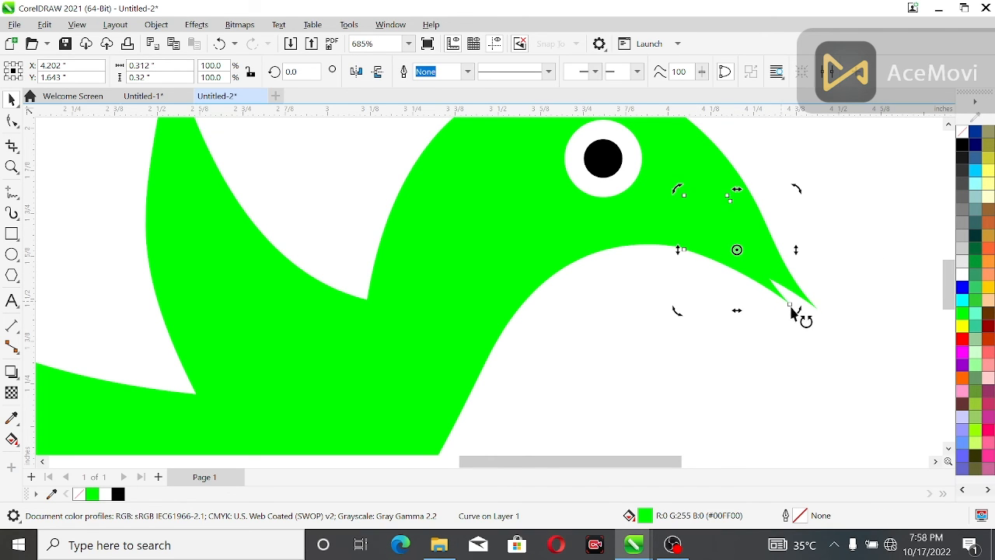
pyautogui.moveTo(802, 315); pyautogui.dragTo(792, 326)
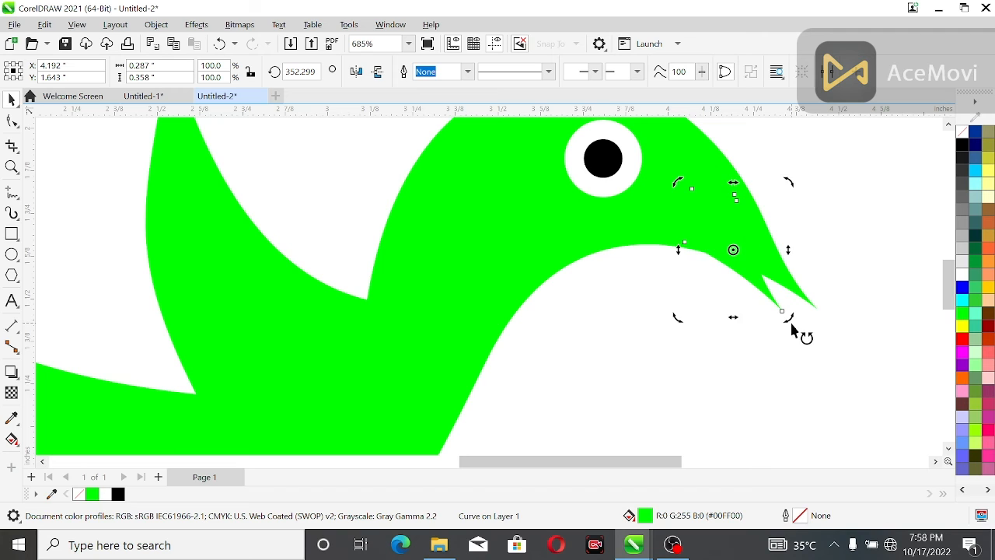
pyautogui.click(828, 264)
pyautogui.click(731, 256)
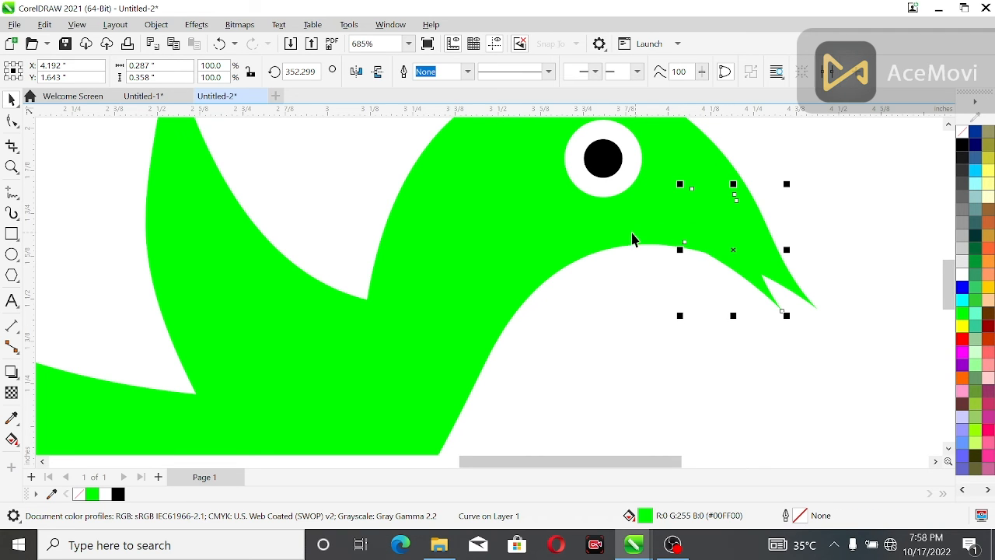
pyautogui.moveTo(734, 248); pyautogui.dragTo(737, 257)
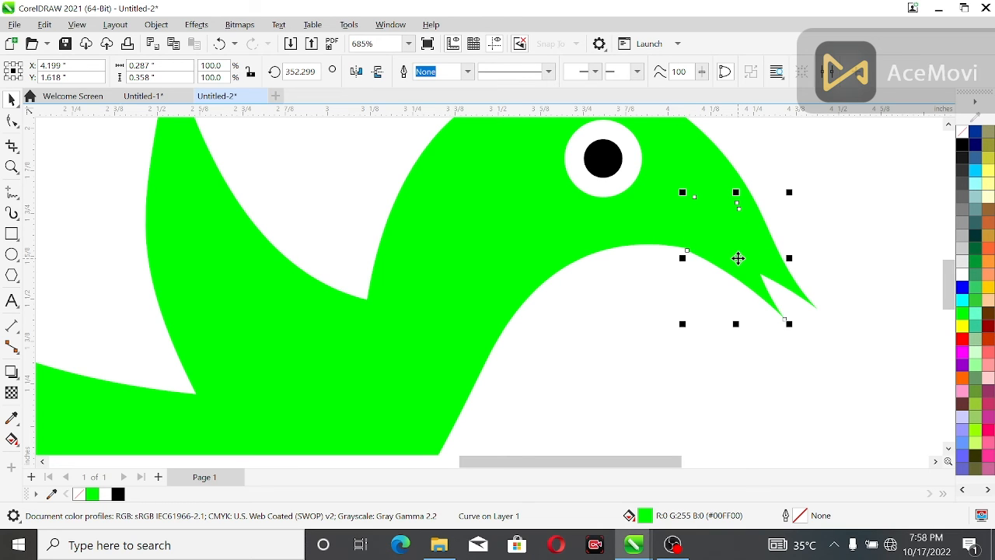
# - Weld the lower beak piece to the bird and delete the two extra nodes at the throat joint
pyautogui.keyDown('shift'); pyautogui.click(650, 227); pyautogui.keyUp('shift')
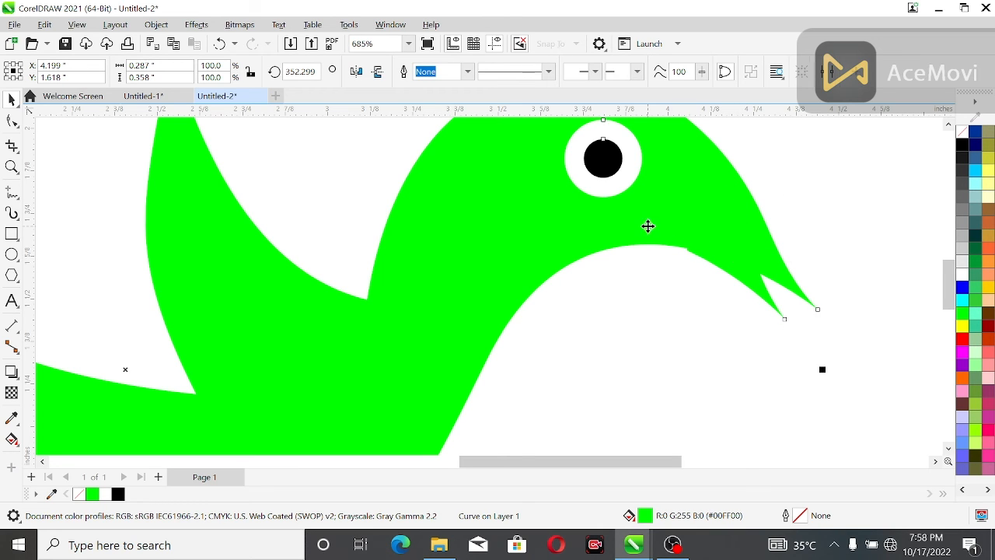
pyautogui.click(454, 74)
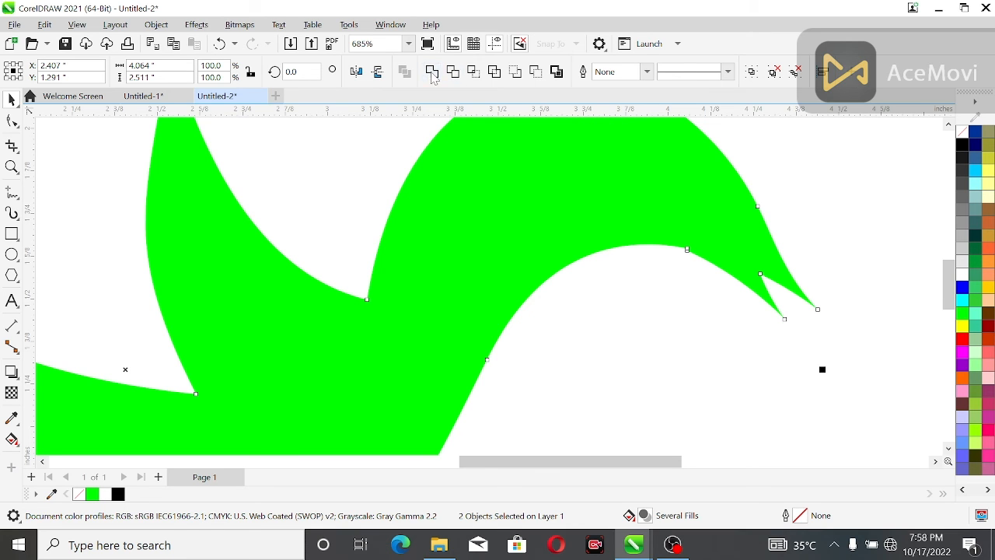
pyautogui.click(12, 120)
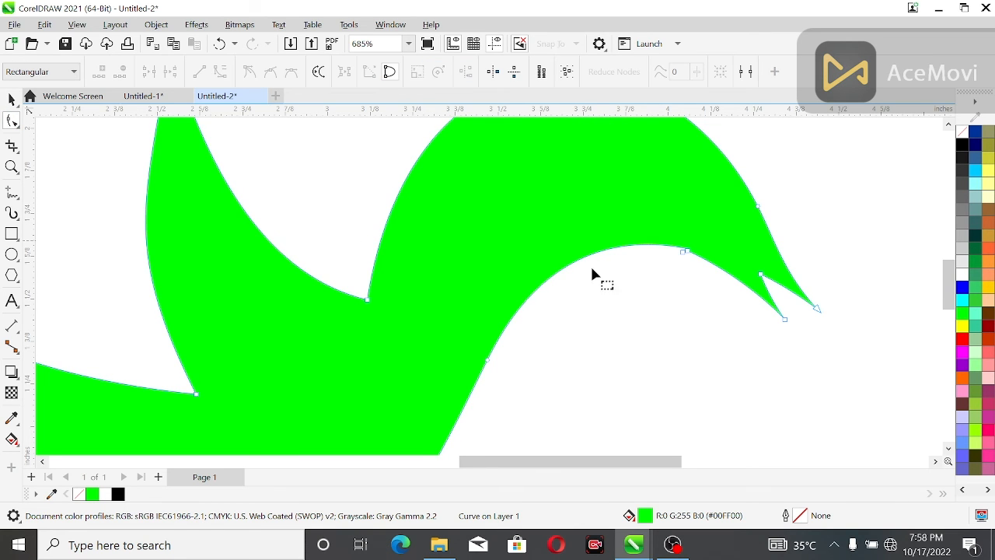
pyautogui.click(682, 247)
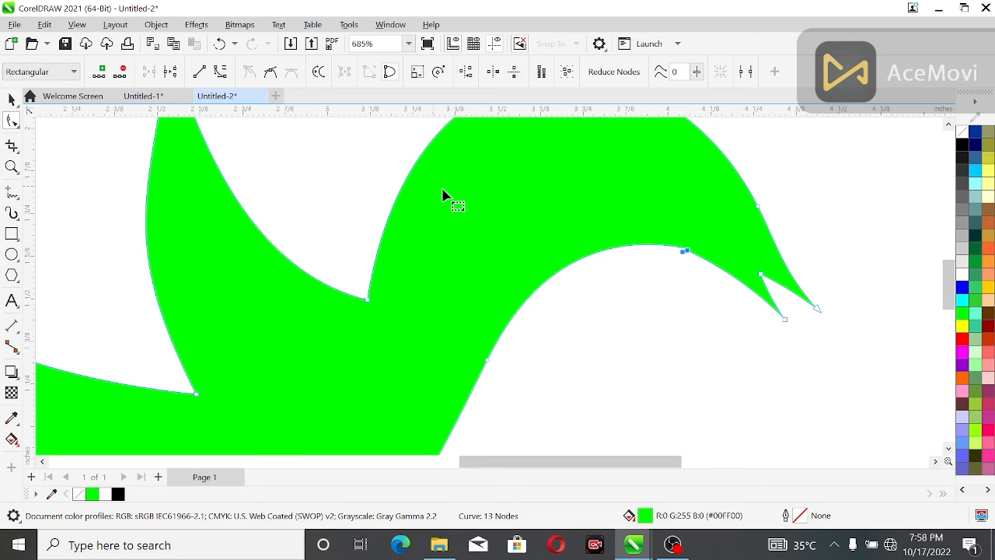
pyautogui.click(123, 72)
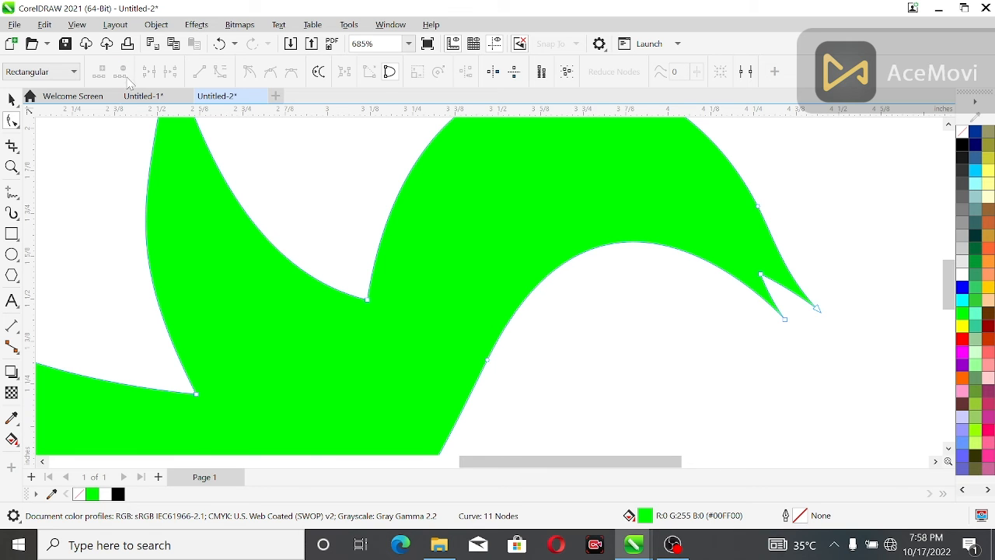
pyautogui.click(94, 222)
# - Draw a white-filled circle about 0.178 in across below the head and add a concentric black copy scaled to 50%
pyautogui.scroll(-3, 94, 222)
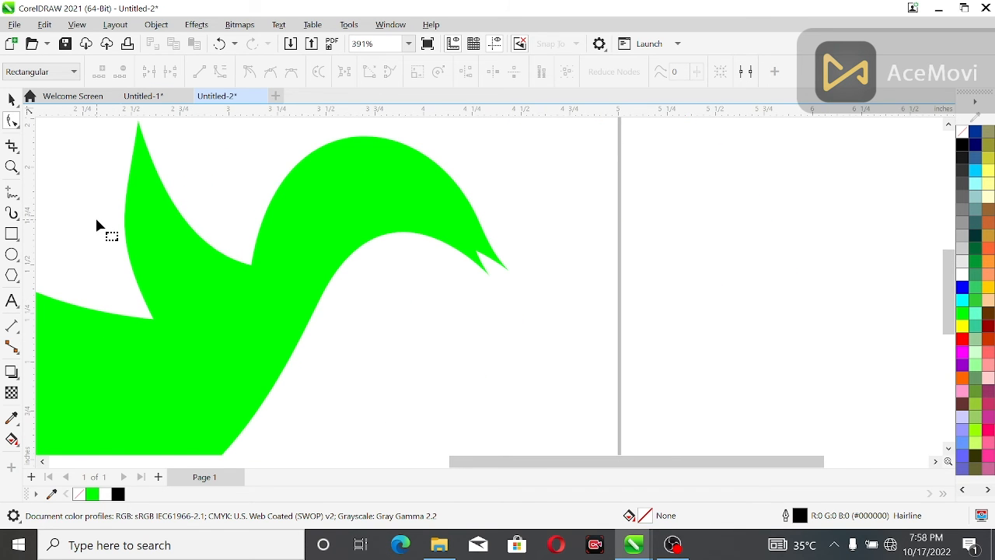
pyautogui.scroll(-1, 97, 224)
pyautogui.moveTo(446, 461); pyautogui.dragTo(378, 461)
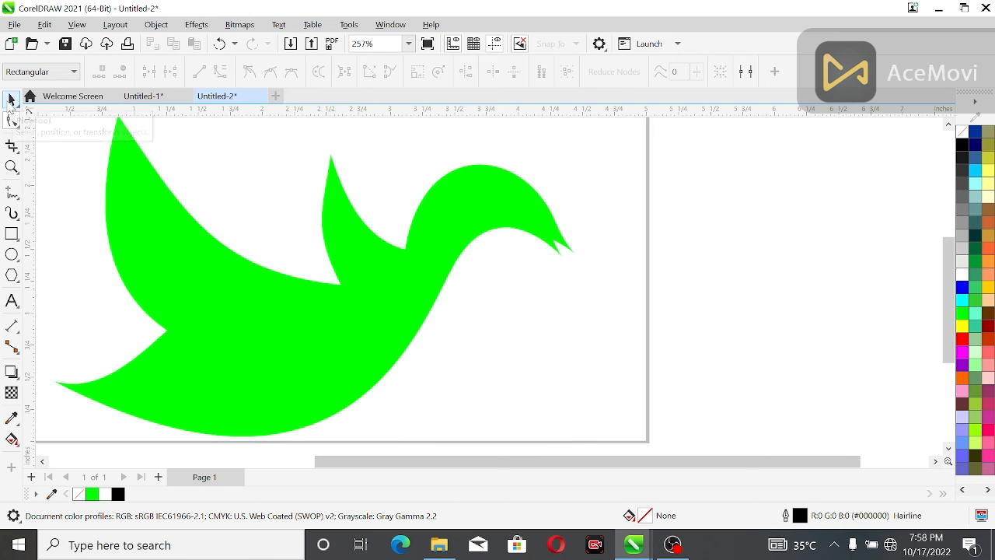
pyautogui.click(11, 256)
pyautogui.moveTo(505, 300); pyautogui.dragTo(531, 323)
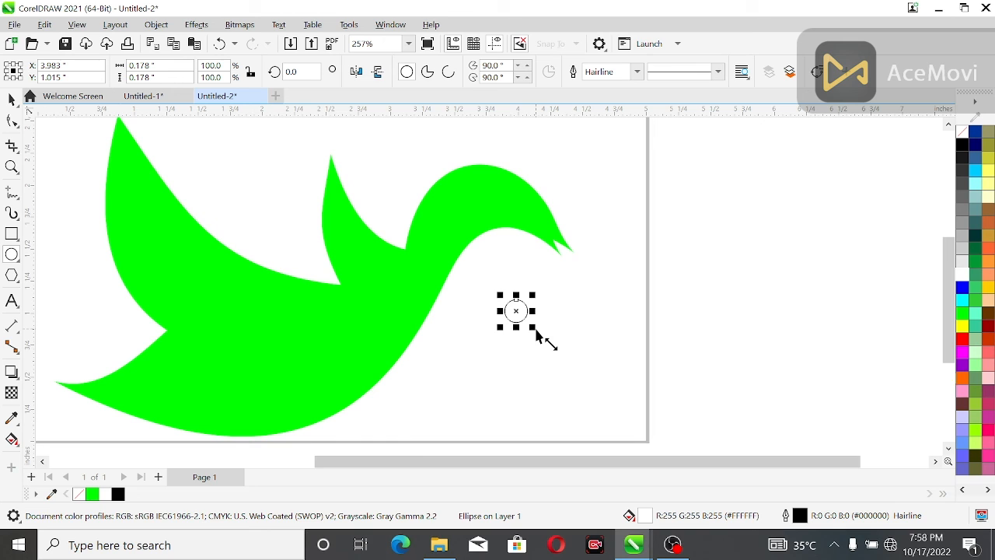
pyautogui.moveTo(533, 327); pyautogui.dragTo(530, 328)
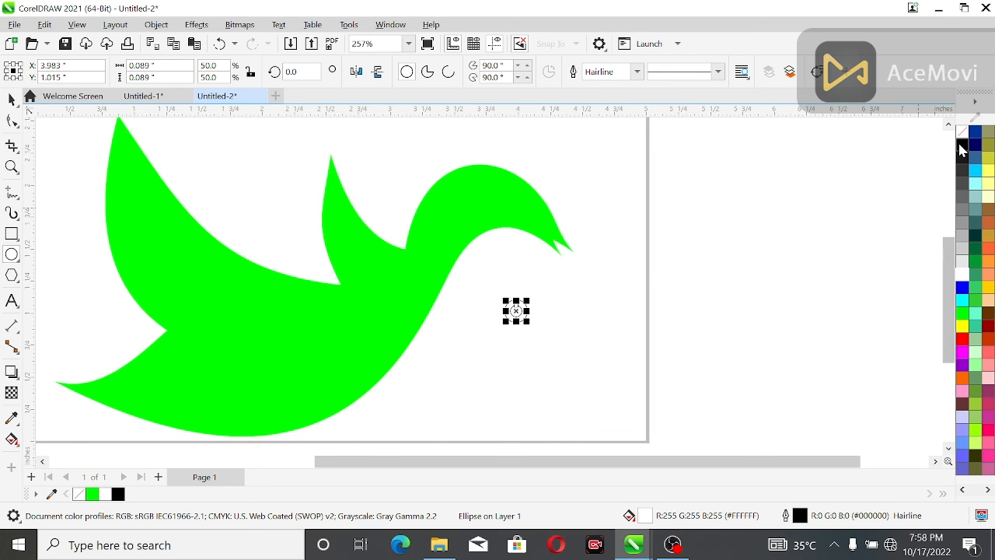
pyautogui.click(12, 100)
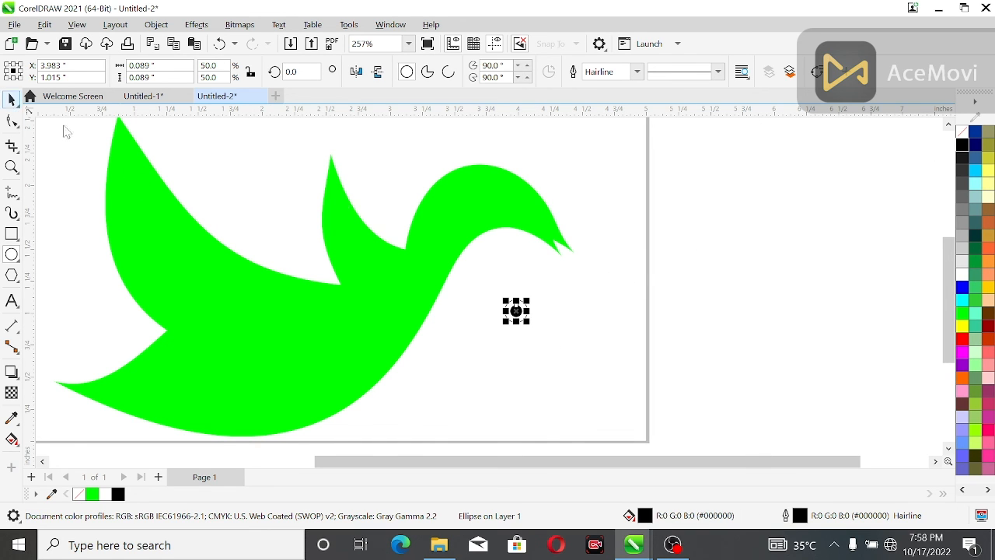
# - Remove the outlines from both new eye circles and group them
pyautogui.moveTo(651, 281); pyautogui.dragTo(464, 347)
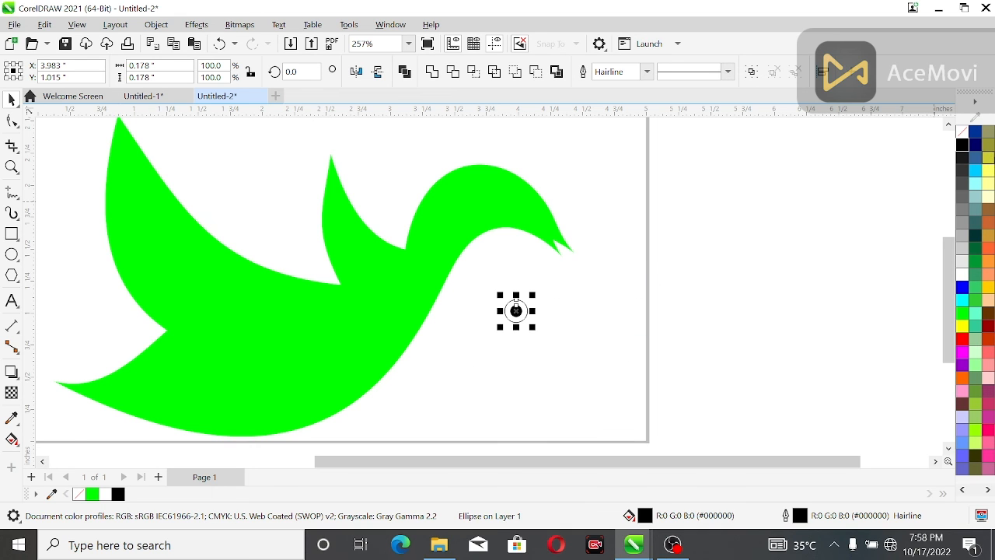
pyautogui.rightClick(962, 134)
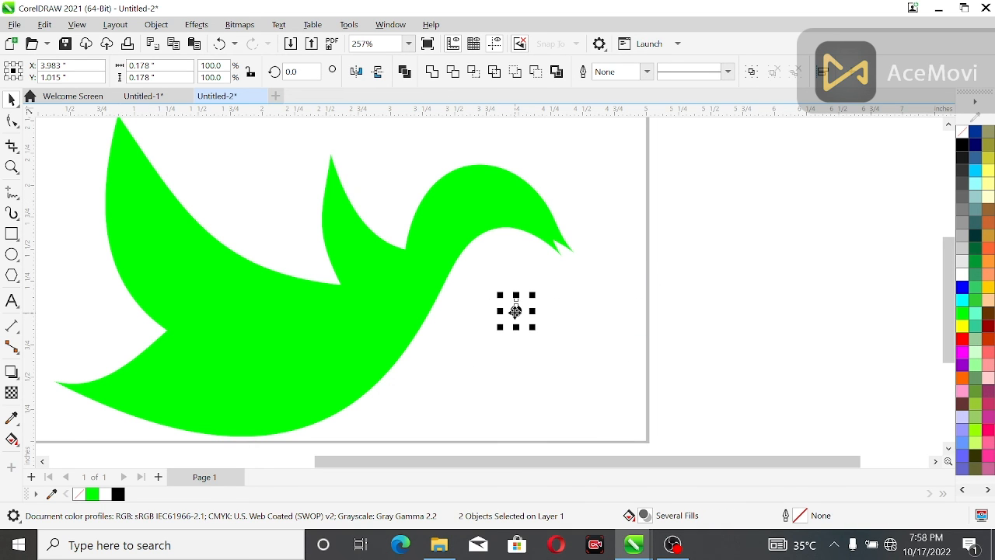
pyautogui.click(752, 72)
# - Place the grouped eye on the bird's head and enlarge it to about 0.227 in across
pyautogui.moveTo(516, 311); pyautogui.dragTo(496, 202)
pyautogui.click(558, 201)
pyautogui.click(487, 208)
pyautogui.click(560, 196)
pyautogui.click(490, 198)
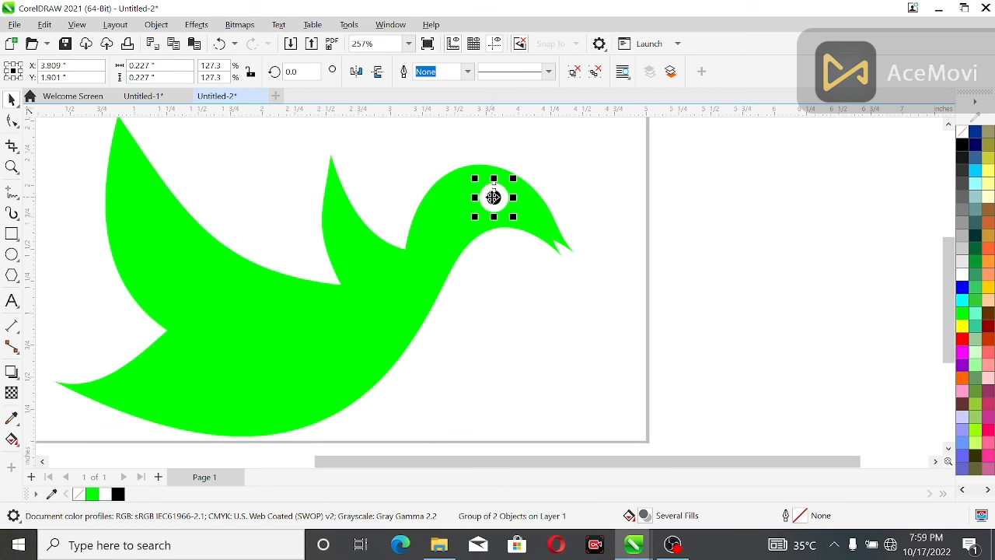
pyautogui.click(570, 189)
pyautogui.scroll(-3, 570, 189)
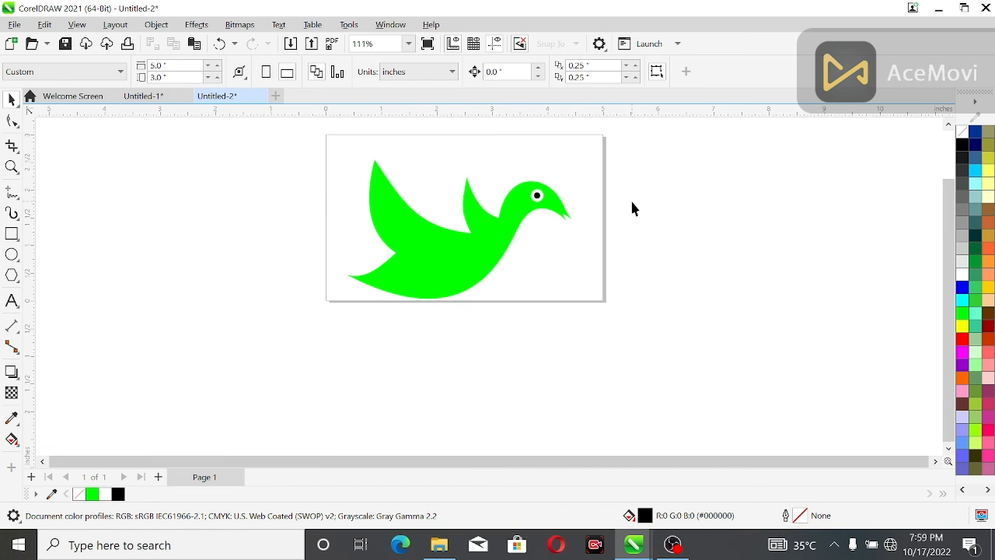
pyautogui.scroll(3, 632, 208)
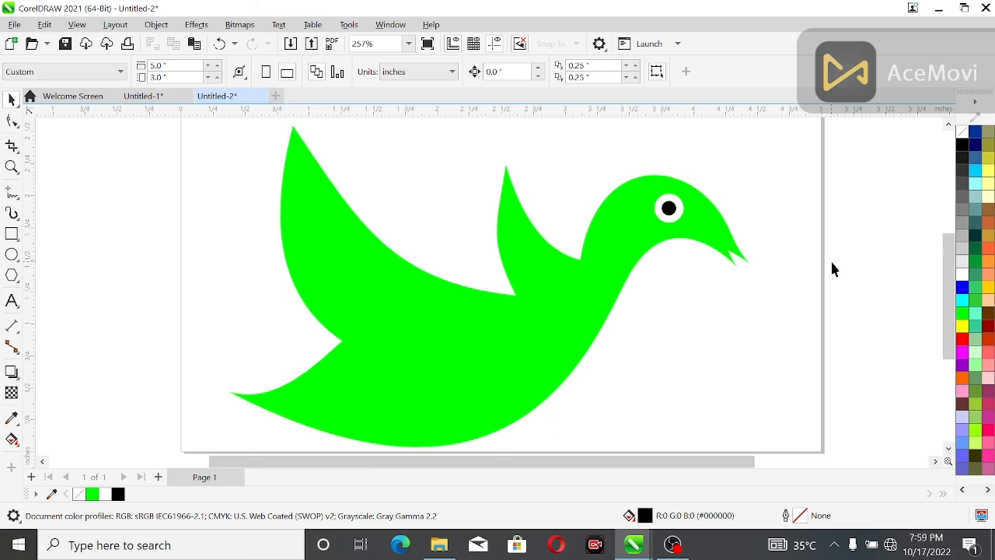